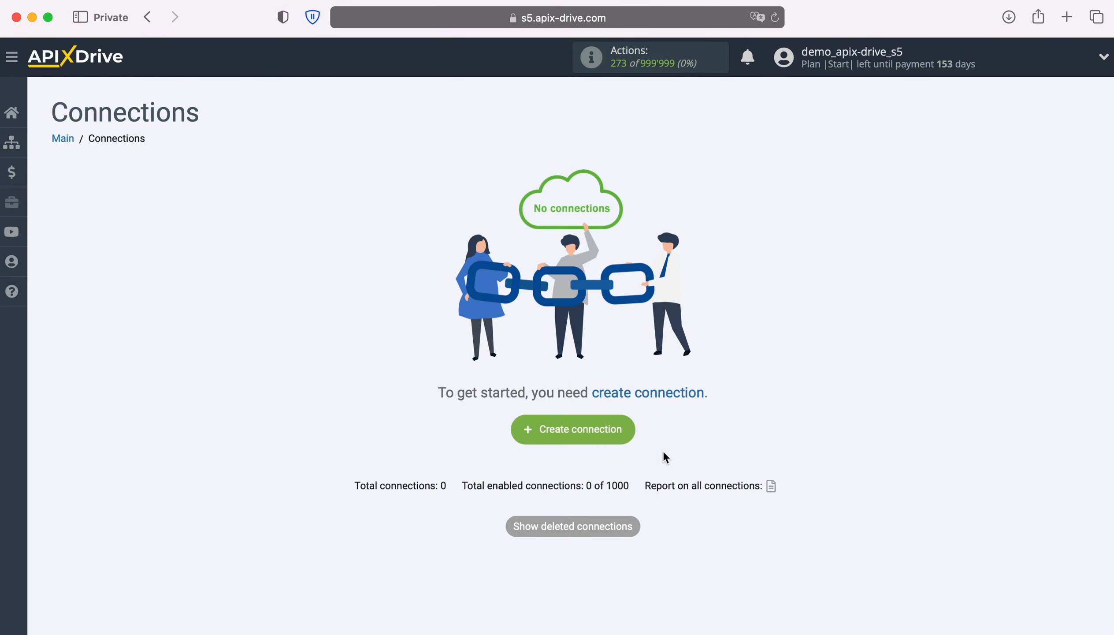
- Start a new connection with Google Lead Form as source and Get LEADS (new) as action
click(626, 435)
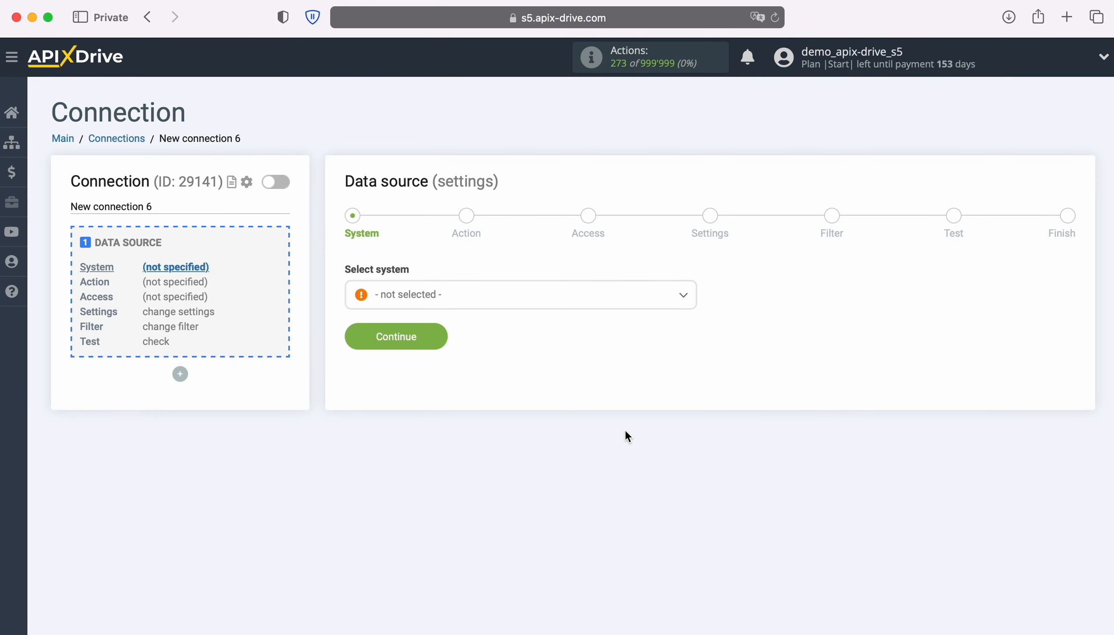
click(534, 293)
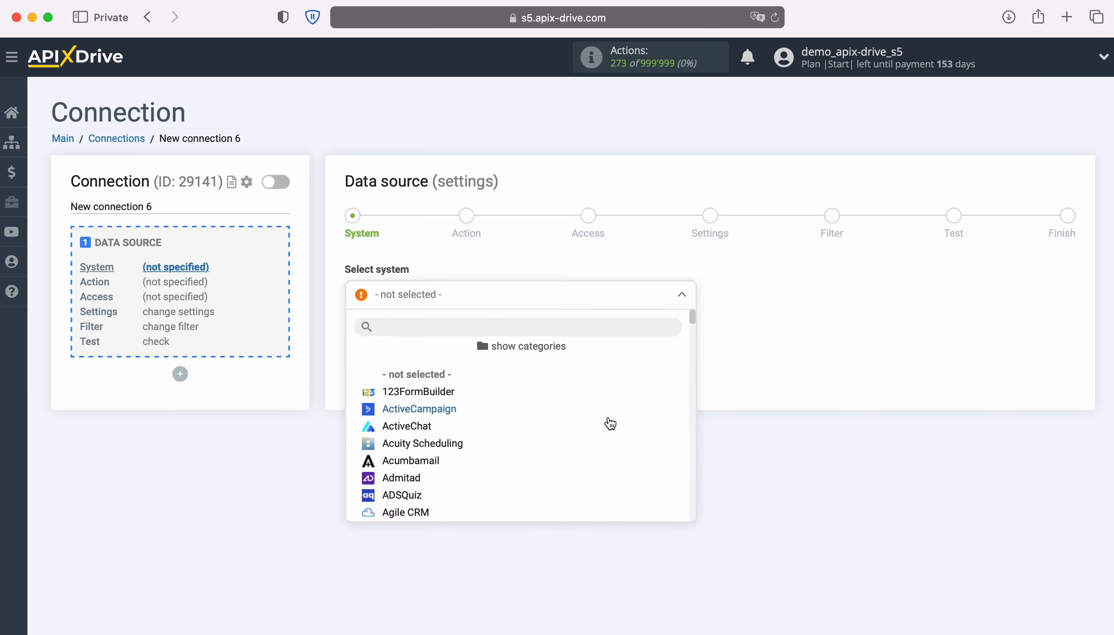
scroll(610, 424, down, 3)
scroll(610, 423, down, 15)
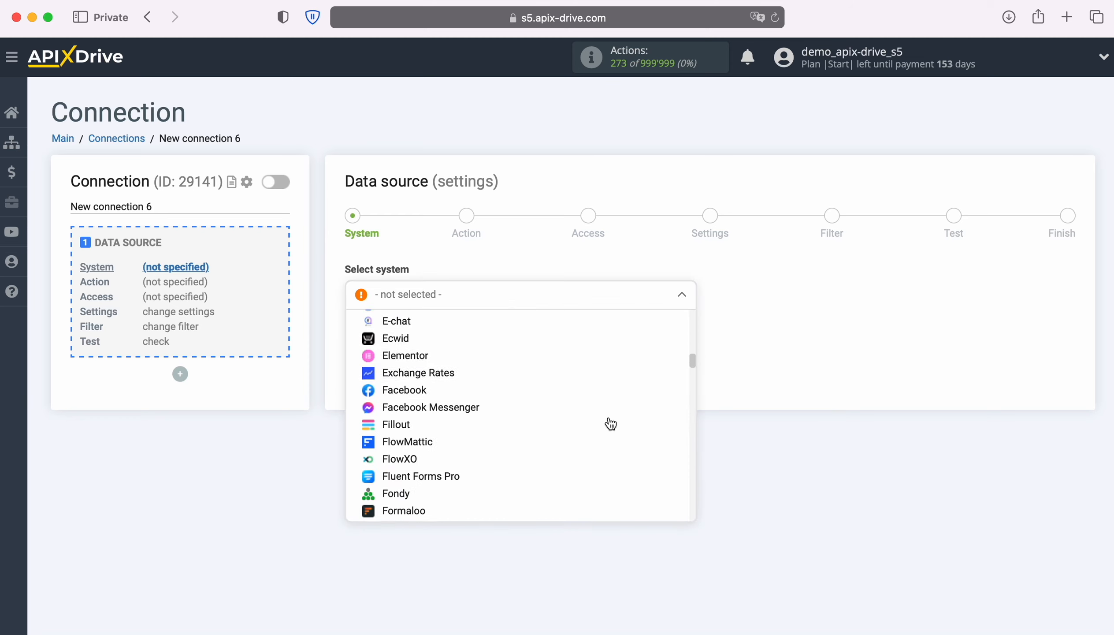
scroll(610, 423, down, 10)
click(600, 427)
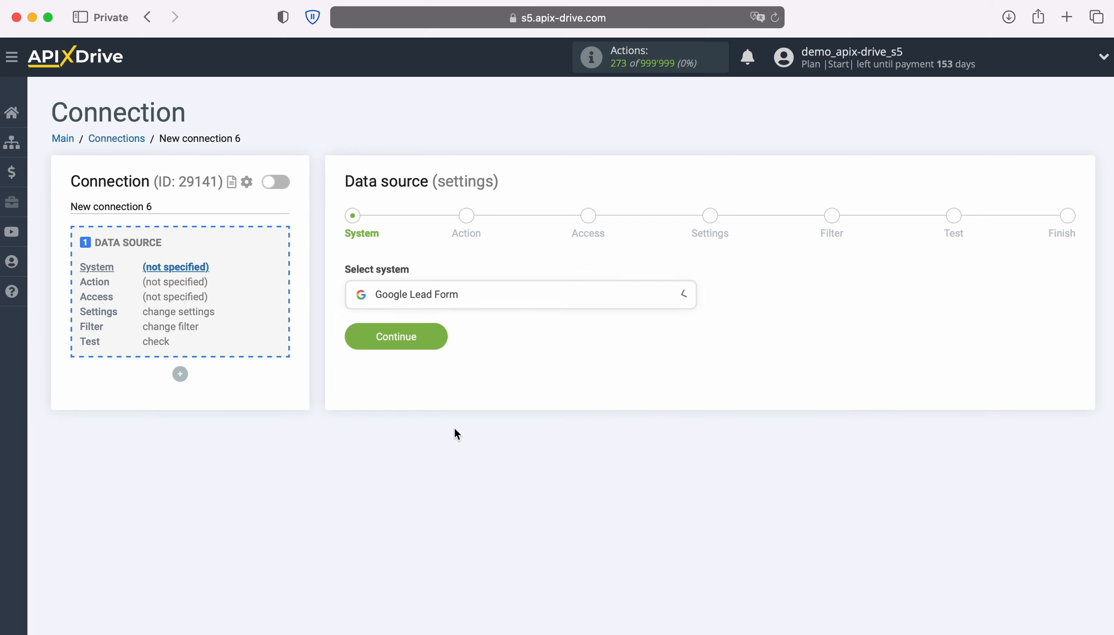
click(439, 337)
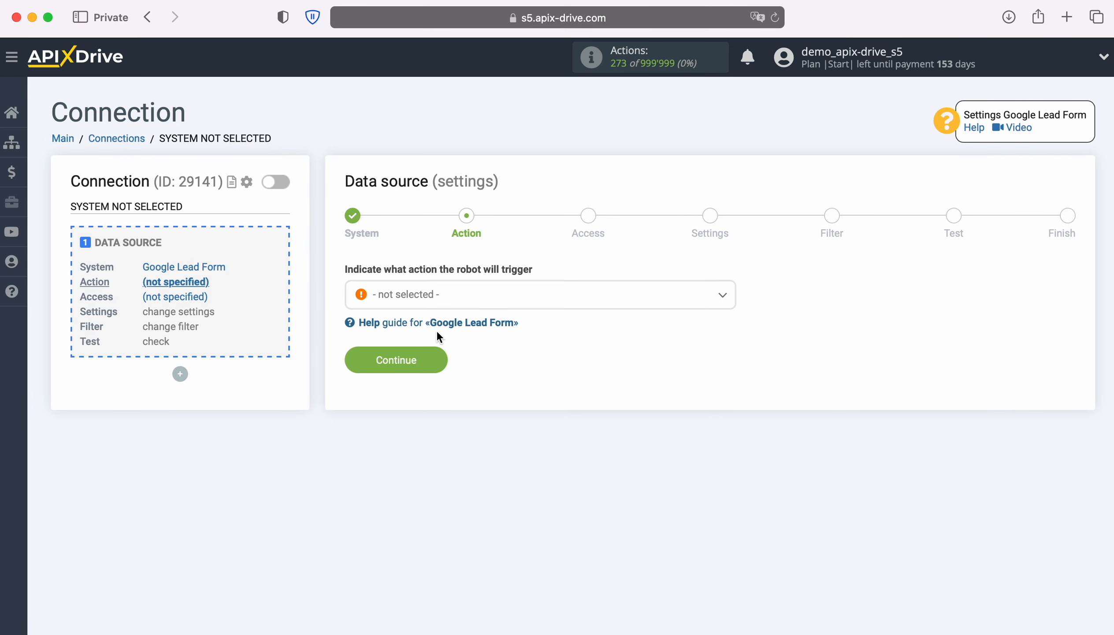
click(574, 302)
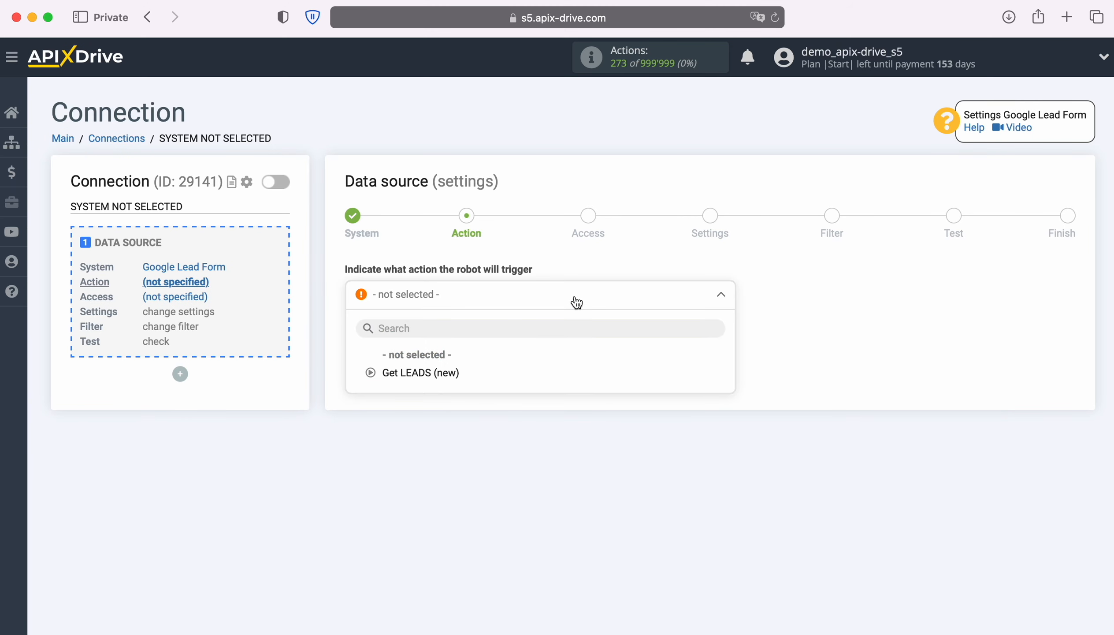
click(445, 374)
click(441, 366)
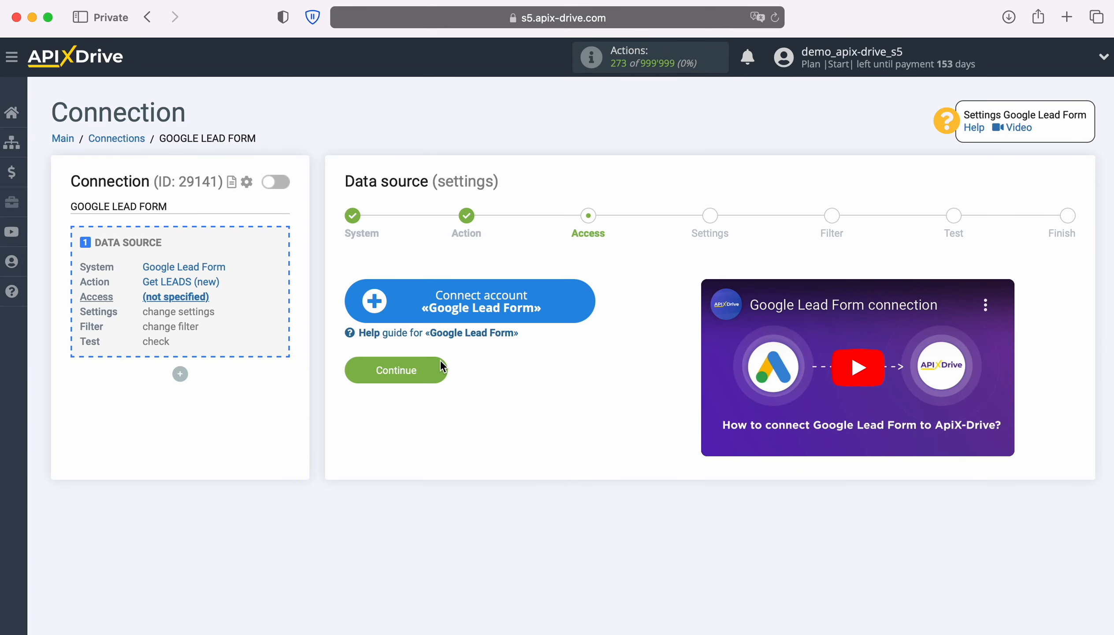
- Connect a Google Lead Form account under its suggested name and select it as the login
click(588, 309)
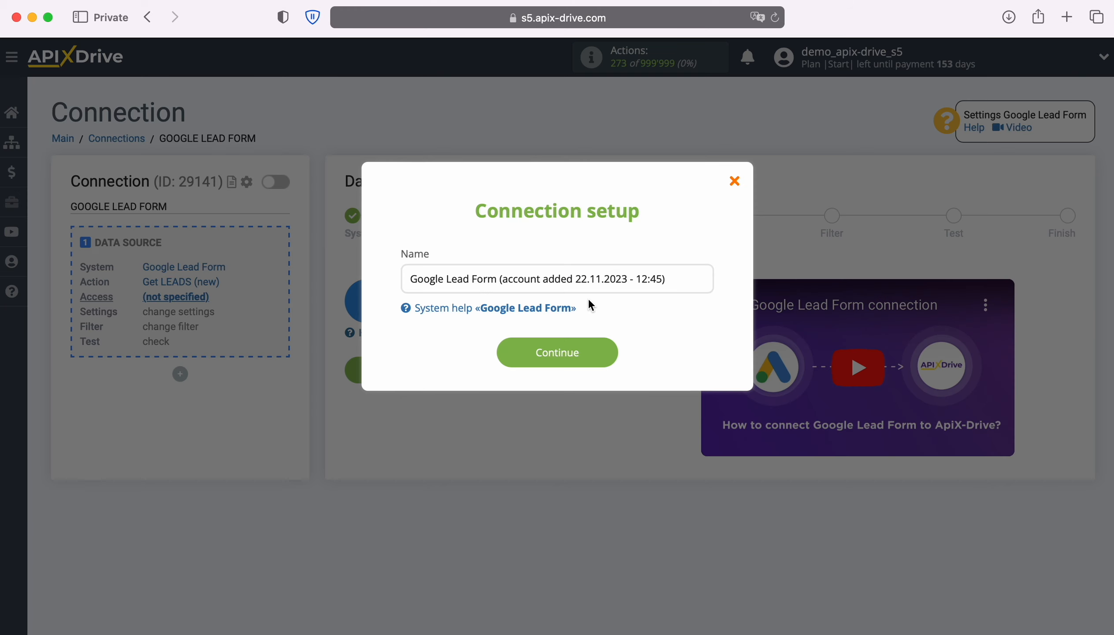
drag(666, 279, 395, 280)
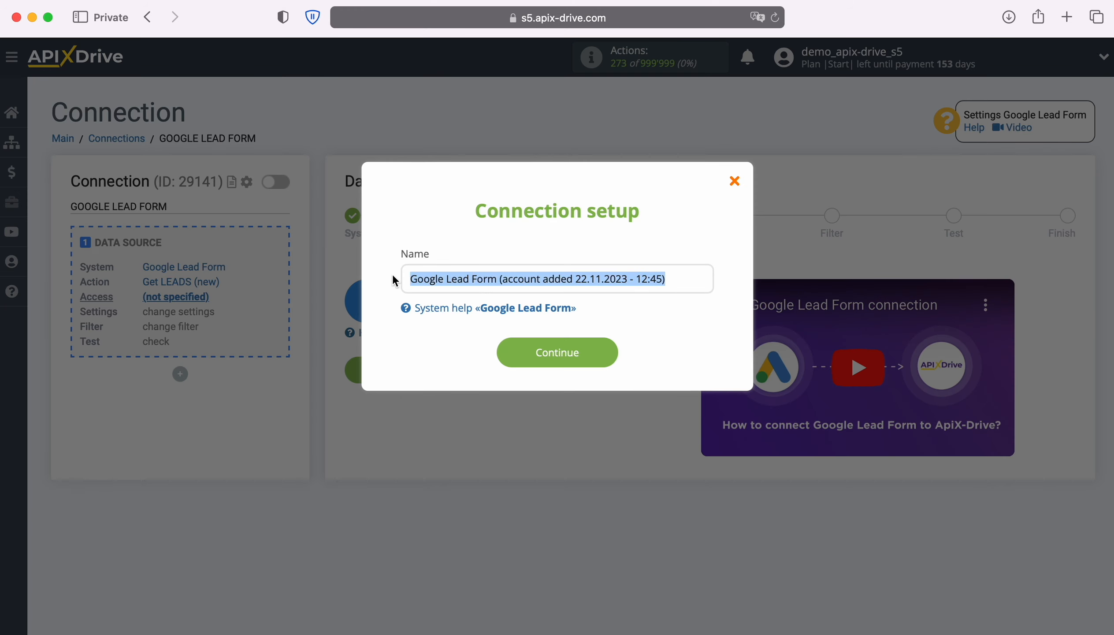
click(395, 281)
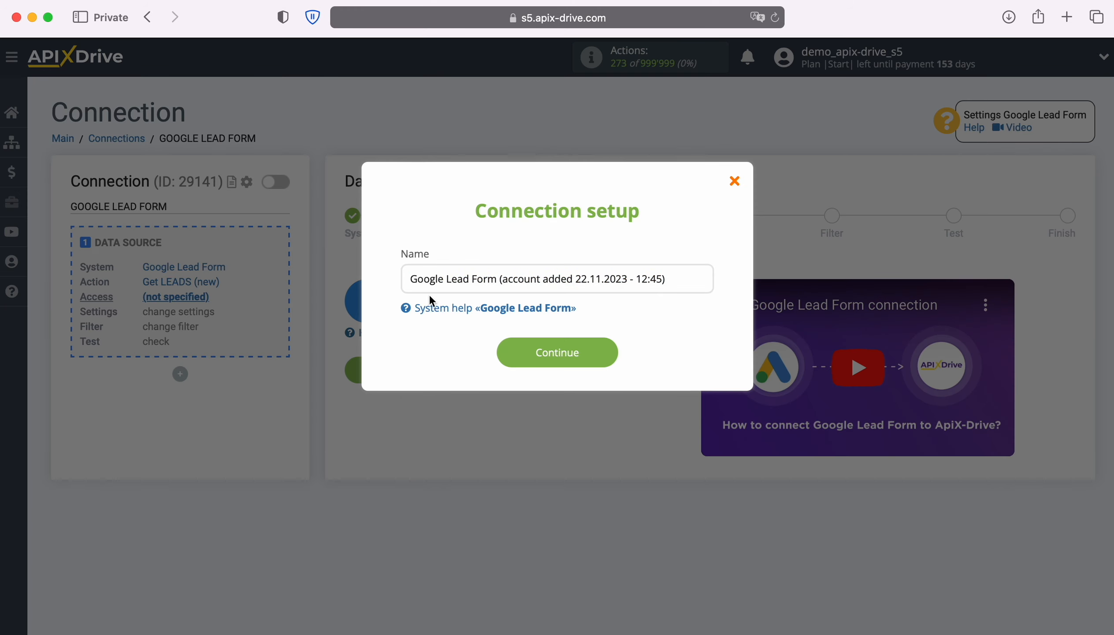
click(613, 353)
click(623, 336)
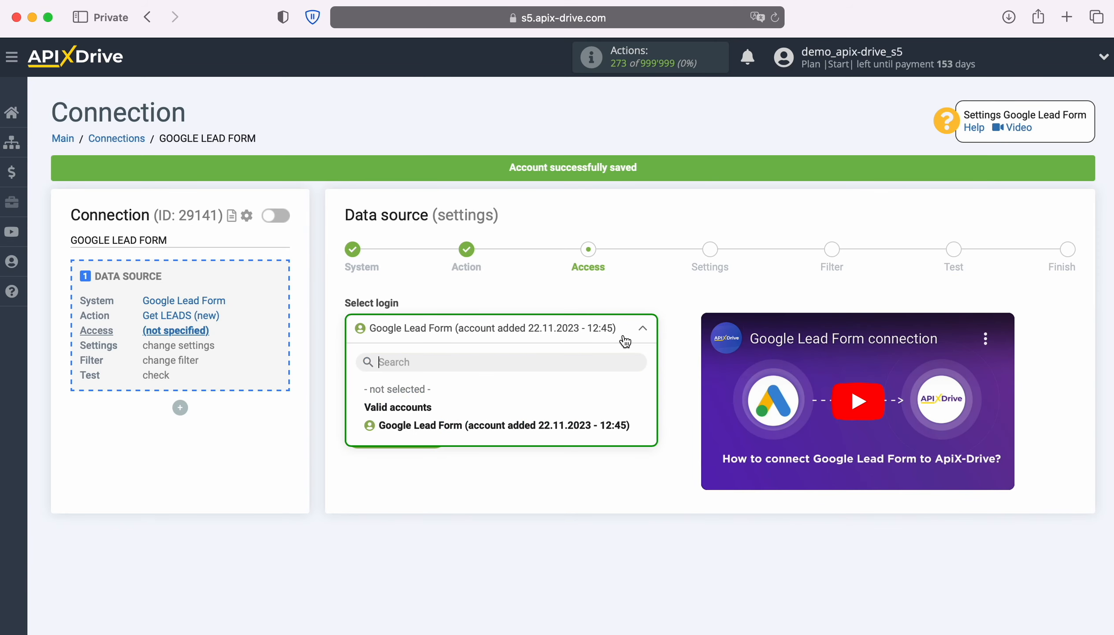
click(623, 425)
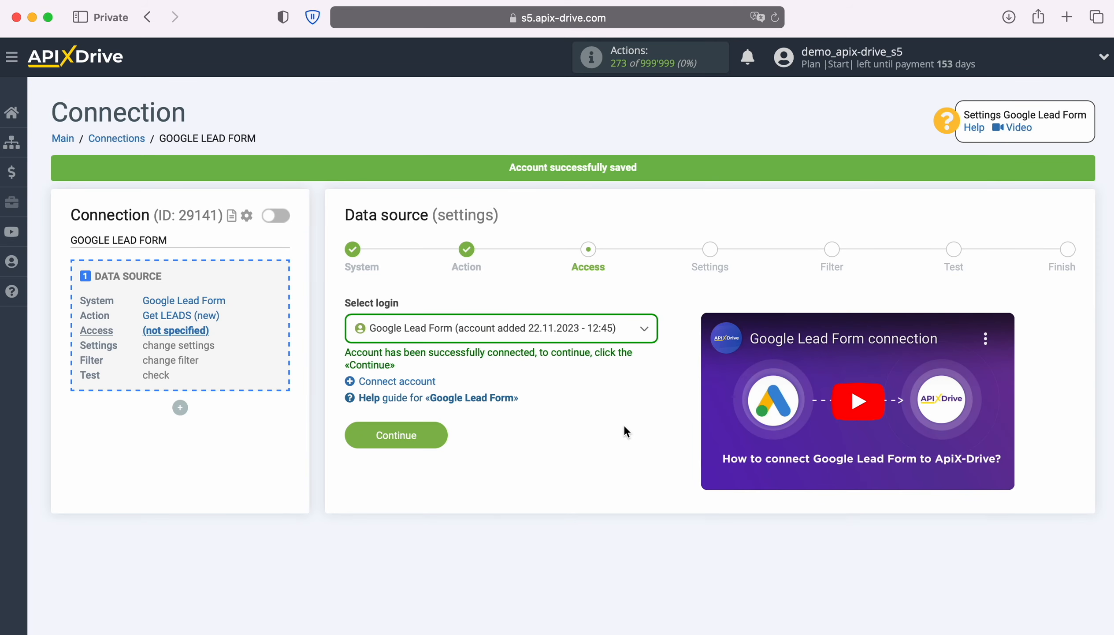
- Advance to the source Settings step and copy the webhook URL for receiving data
click(433, 438)
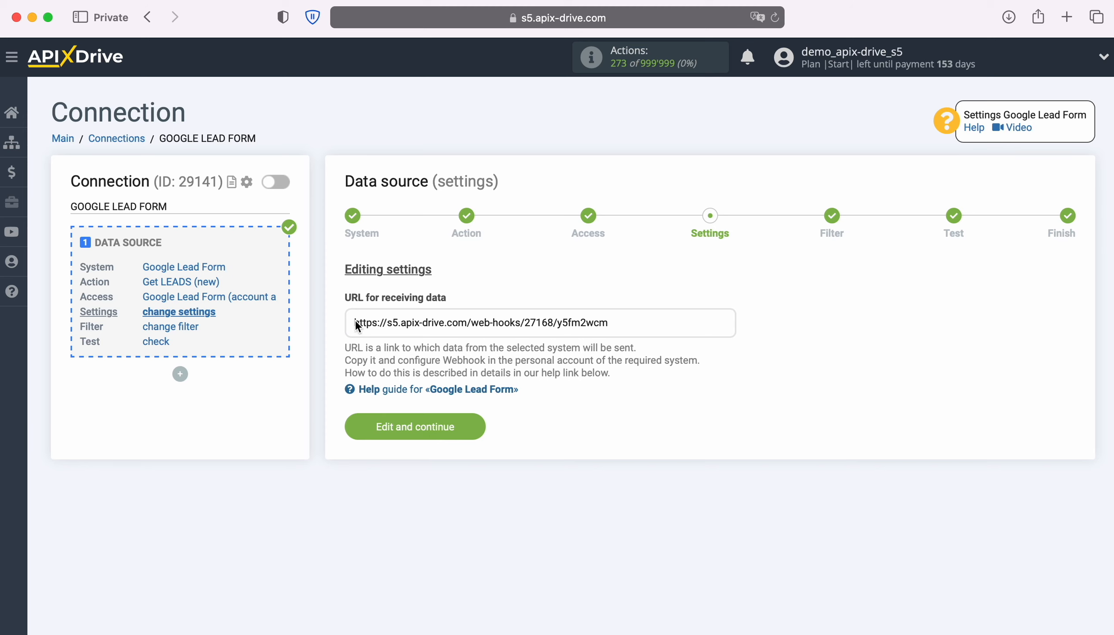
drag(354, 324, 608, 323)
right_click(597, 322)
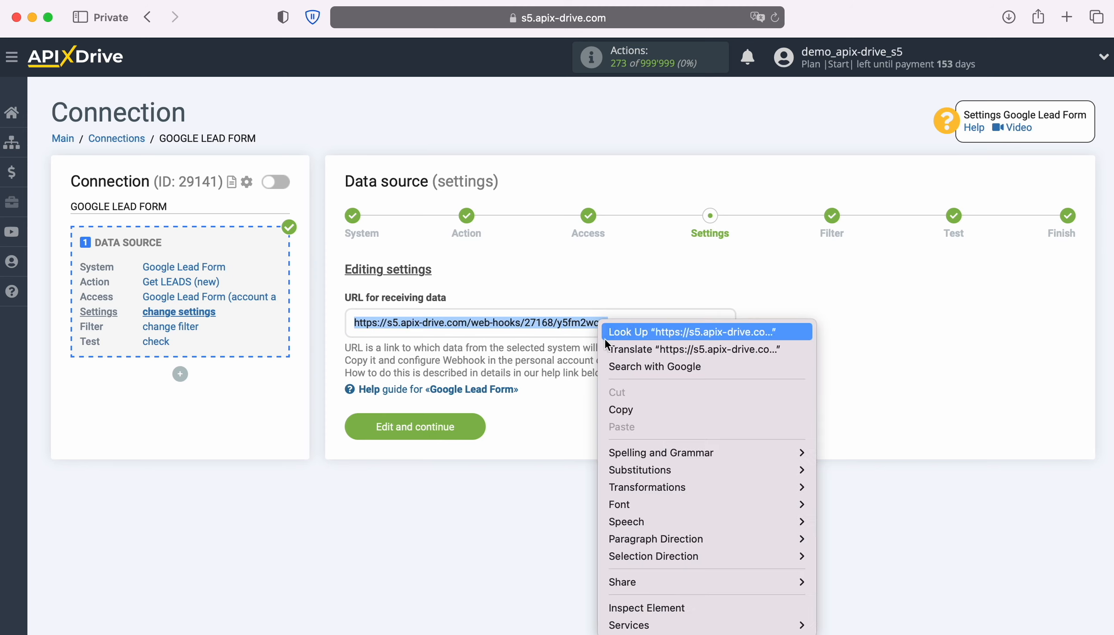
click(640, 404)
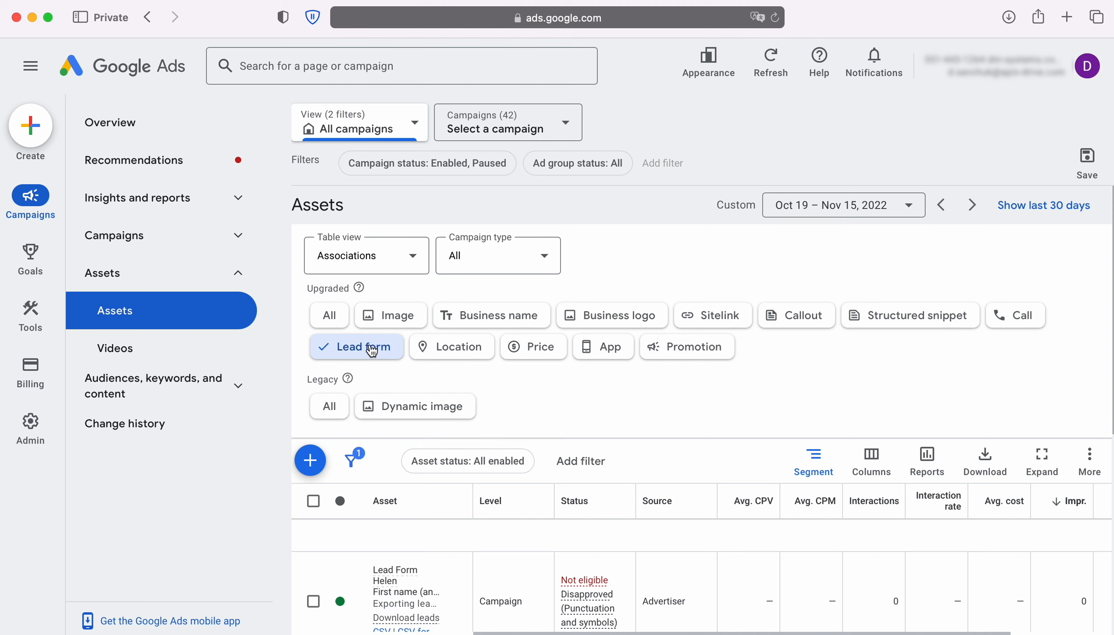
- Edit Lead Form John and paste the ApiX-Drive URL into the Webhook URL field
scroll(703, 390, down, 5)
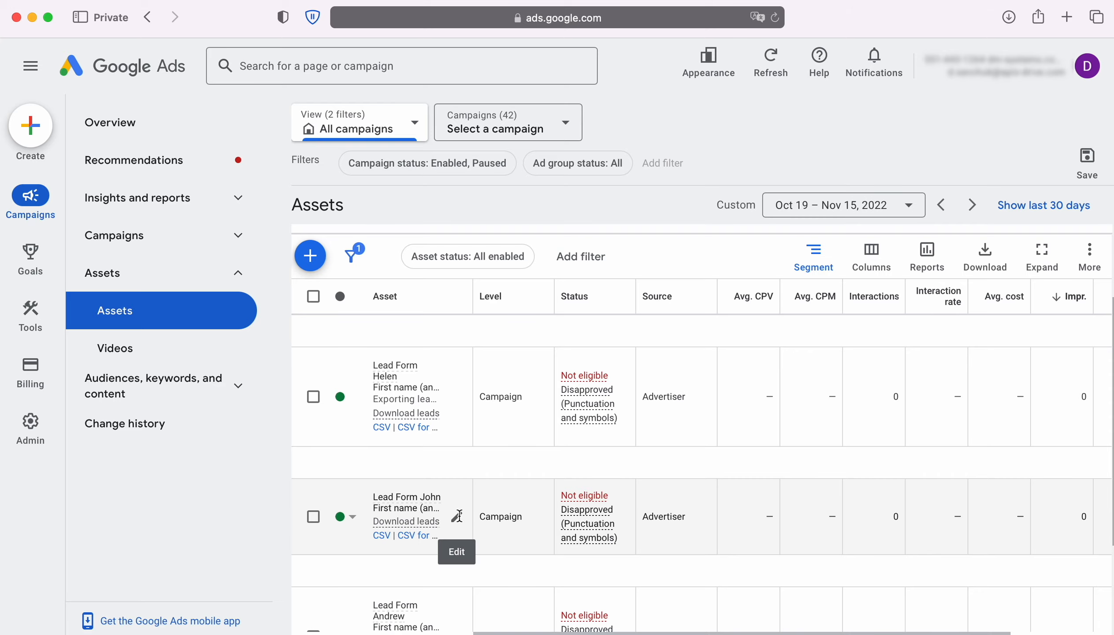
click(457, 516)
scroll(460, 521, down, 7)
scroll(459, 514, down, 15)
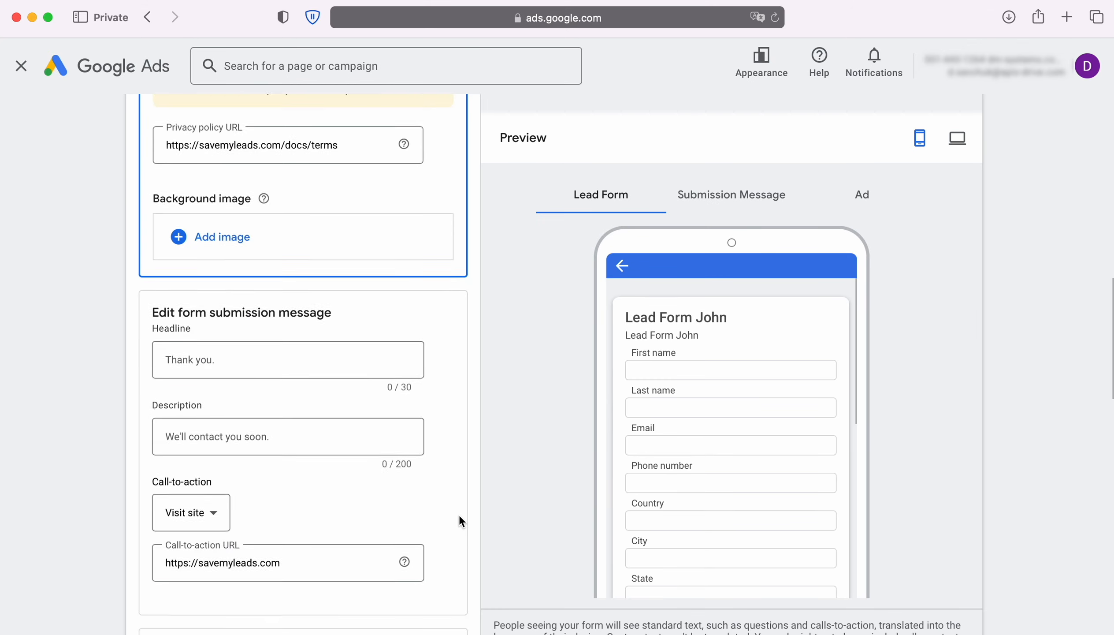
scroll(459, 514, down, 10)
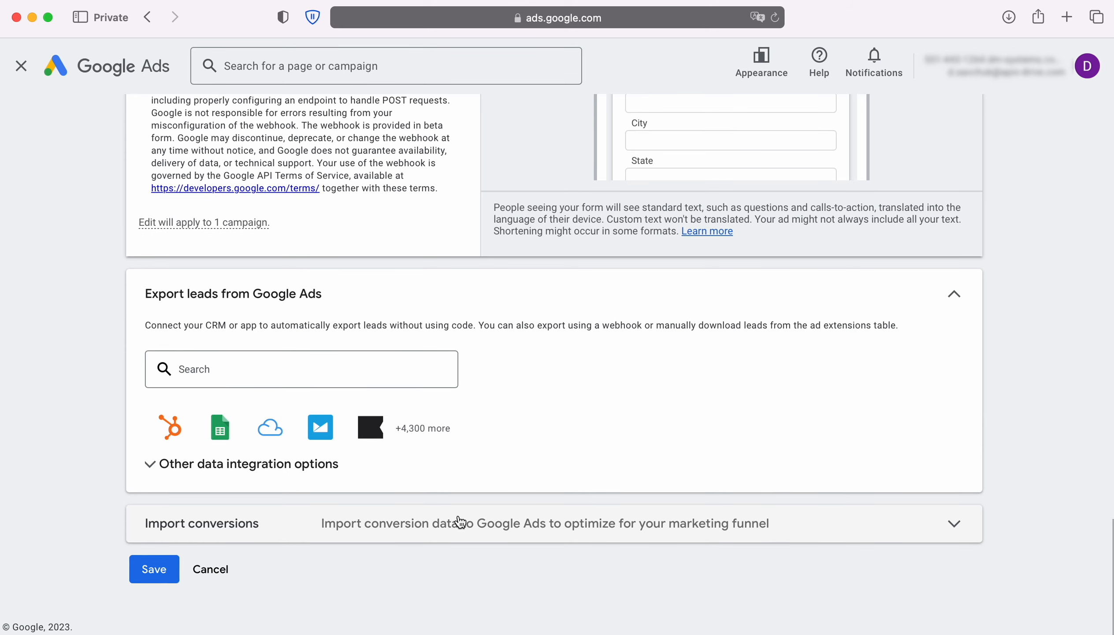
click(289, 473)
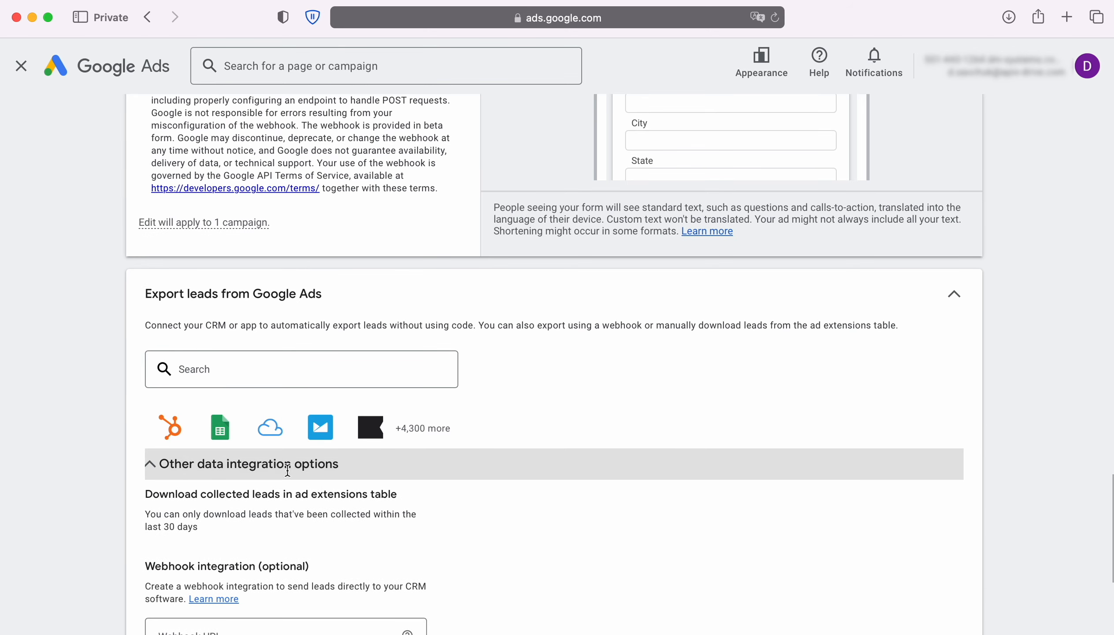
scroll(518, 476, down, 5)
click(243, 416)
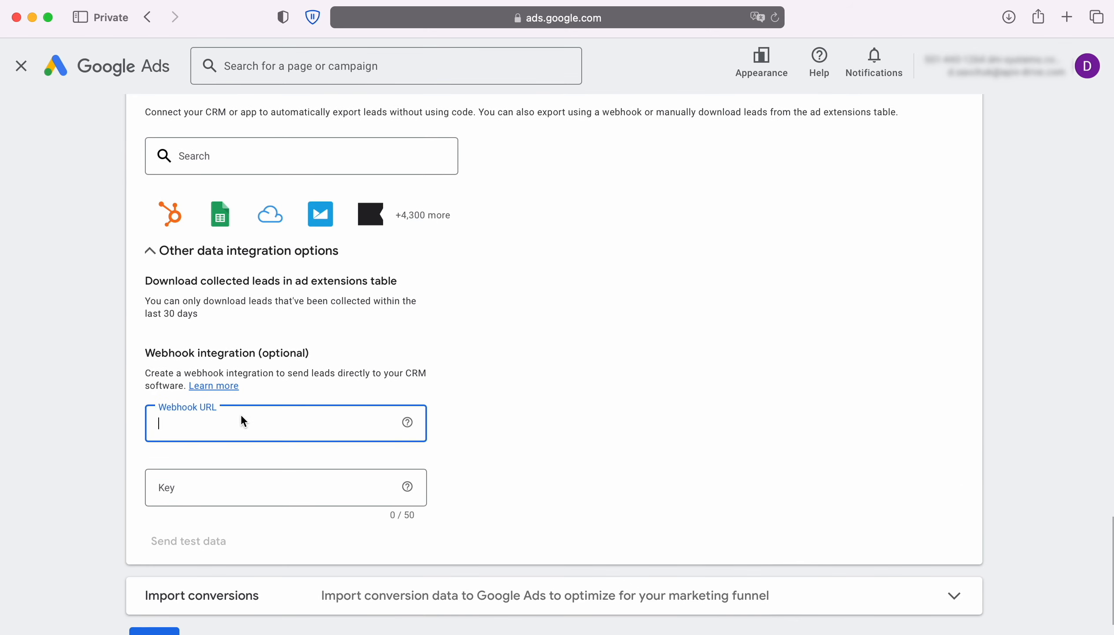
right_click(244, 417)
click(275, 459)
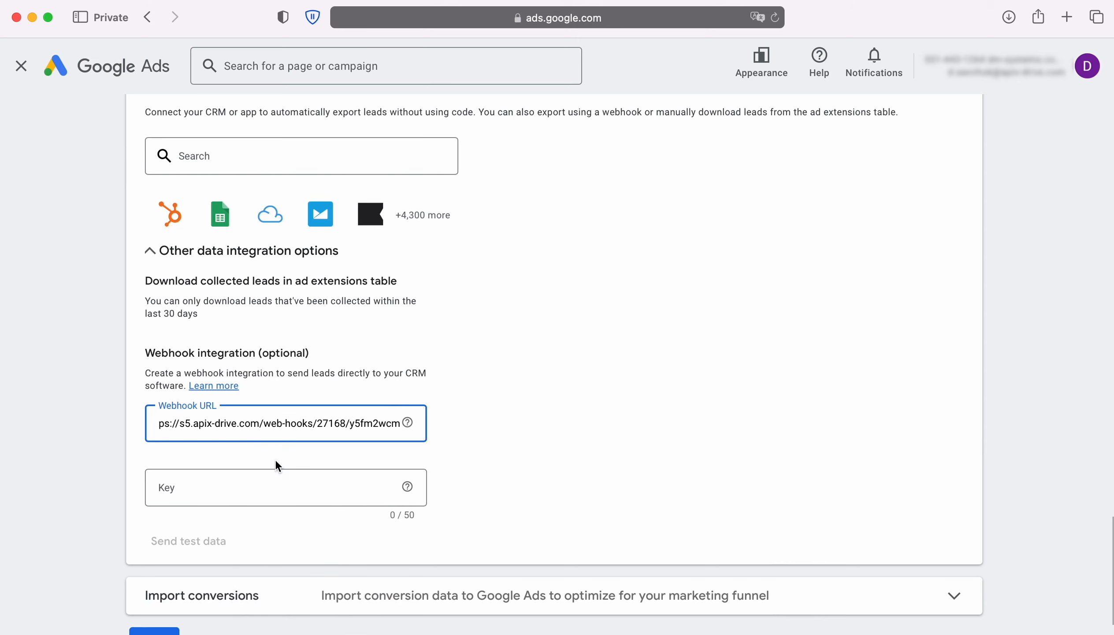
- Copy the URL's final code into the Key field and send test data to the webhook
drag(351, 426, 403, 426)
right_click(376, 426)
click(397, 458)
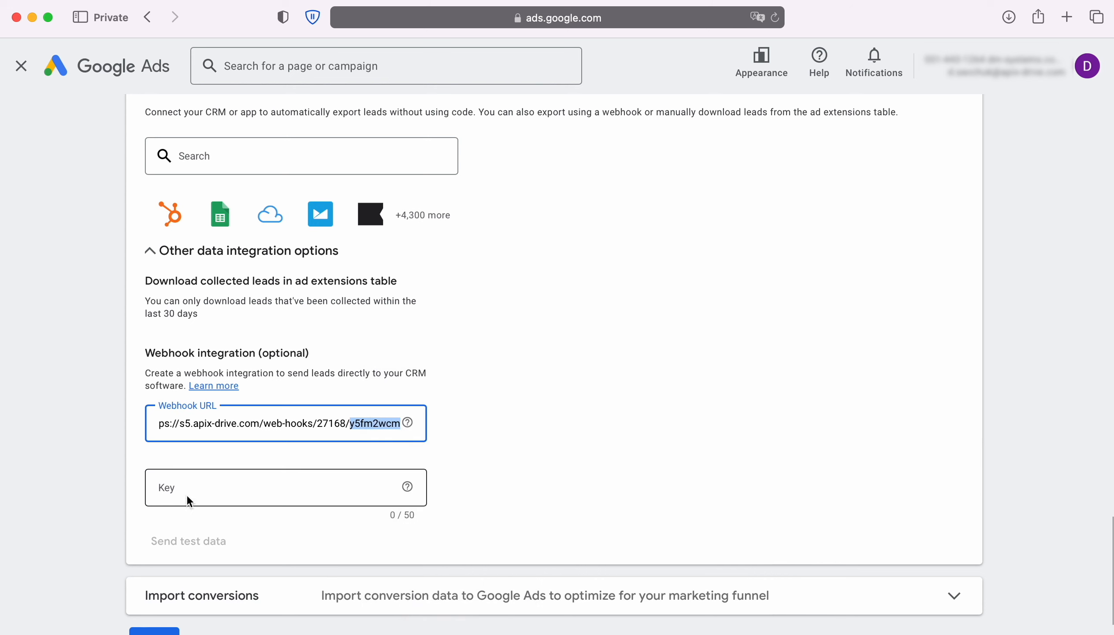
click(180, 488)
right_click(180, 488)
click(218, 522)
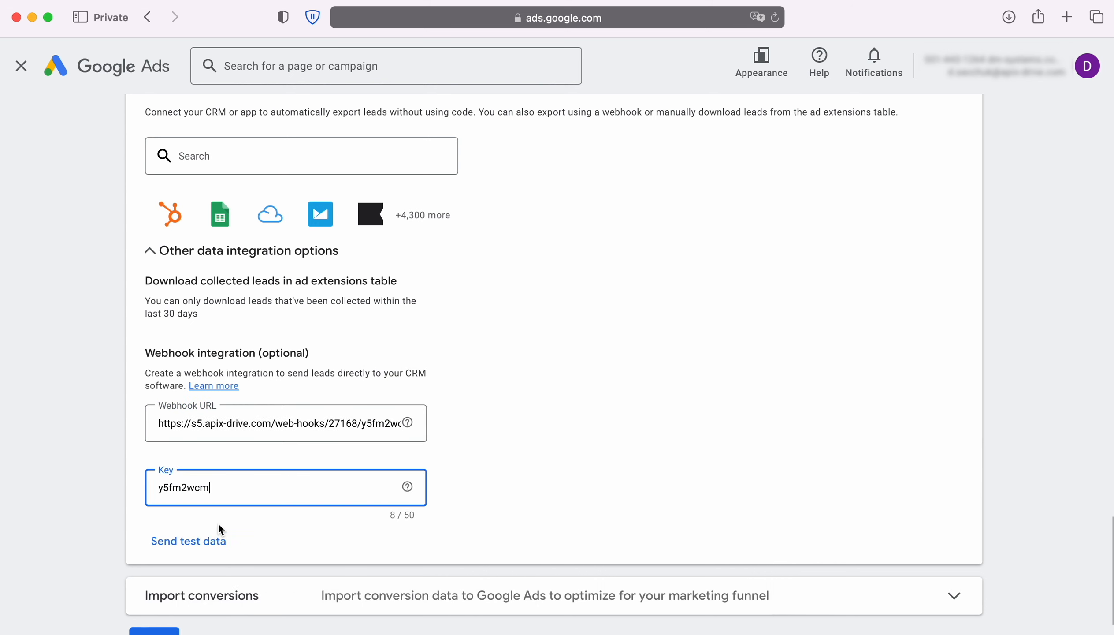
scroll(219, 524, down, 3)
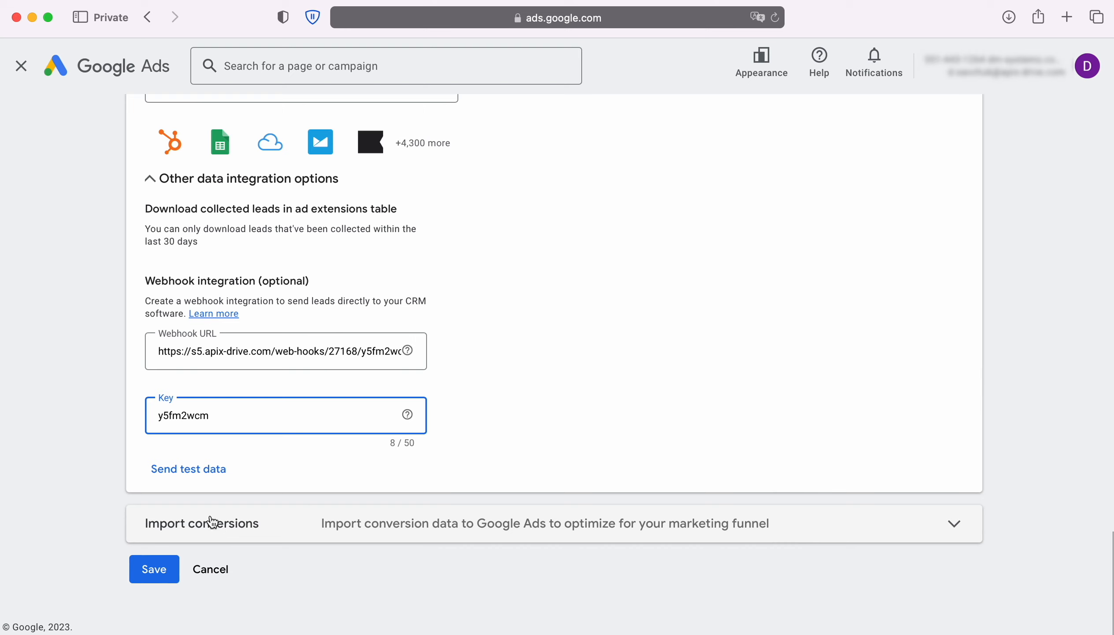
click(187, 470)
scroll(186, 474, down, 3)
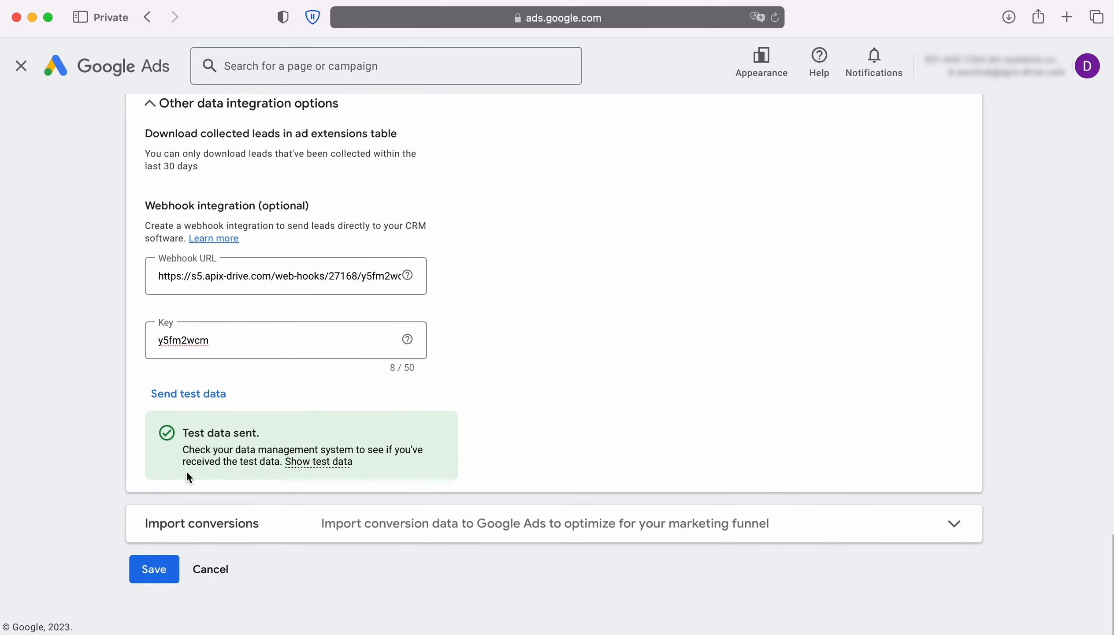
- Save the lead form webhook, skip filtering, review the test lead, and finish the source setup
click(153, 569)
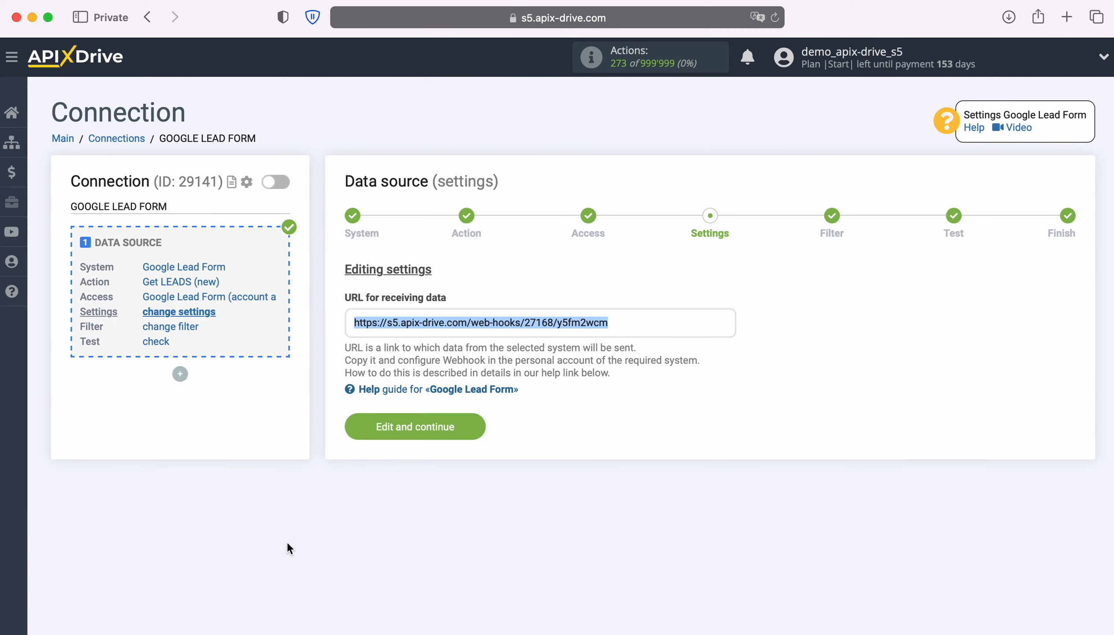
click(479, 423)
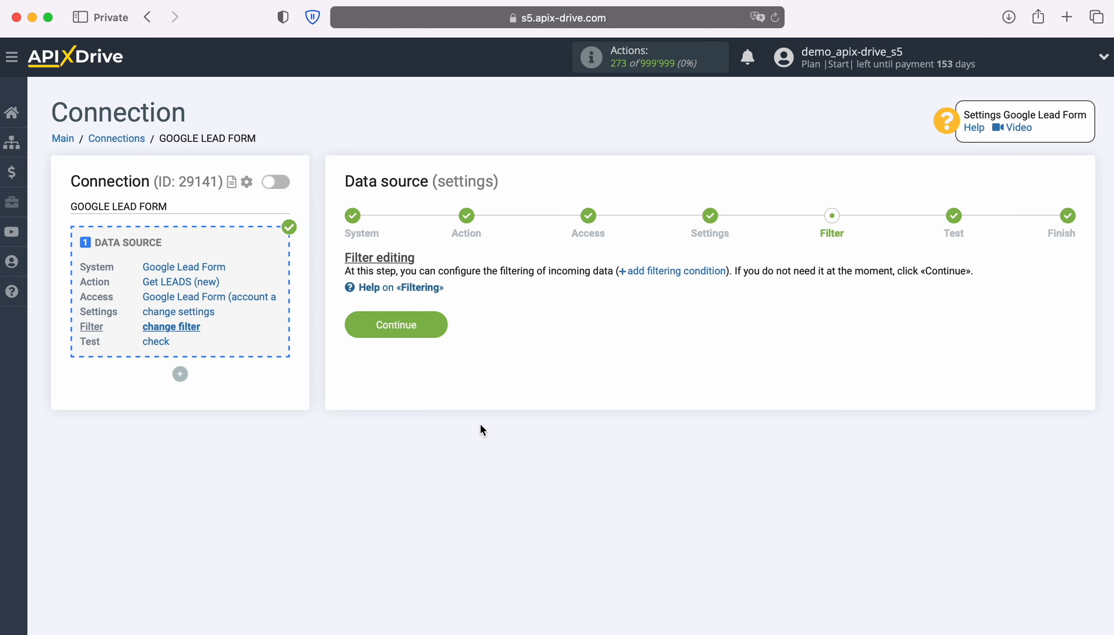
click(443, 330)
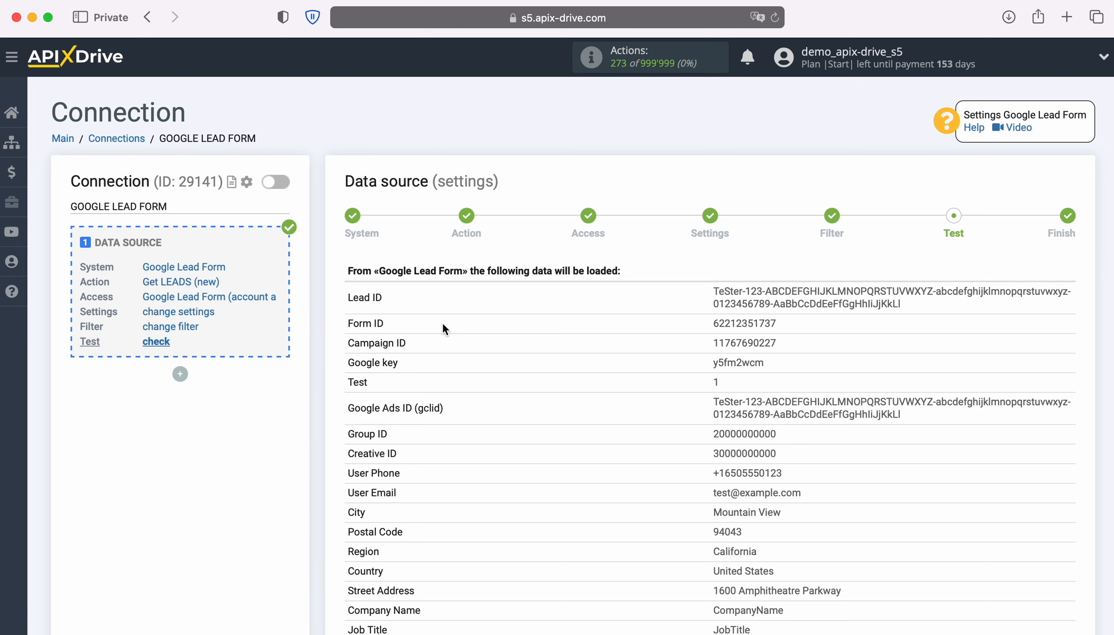
scroll(443, 328, down, 5)
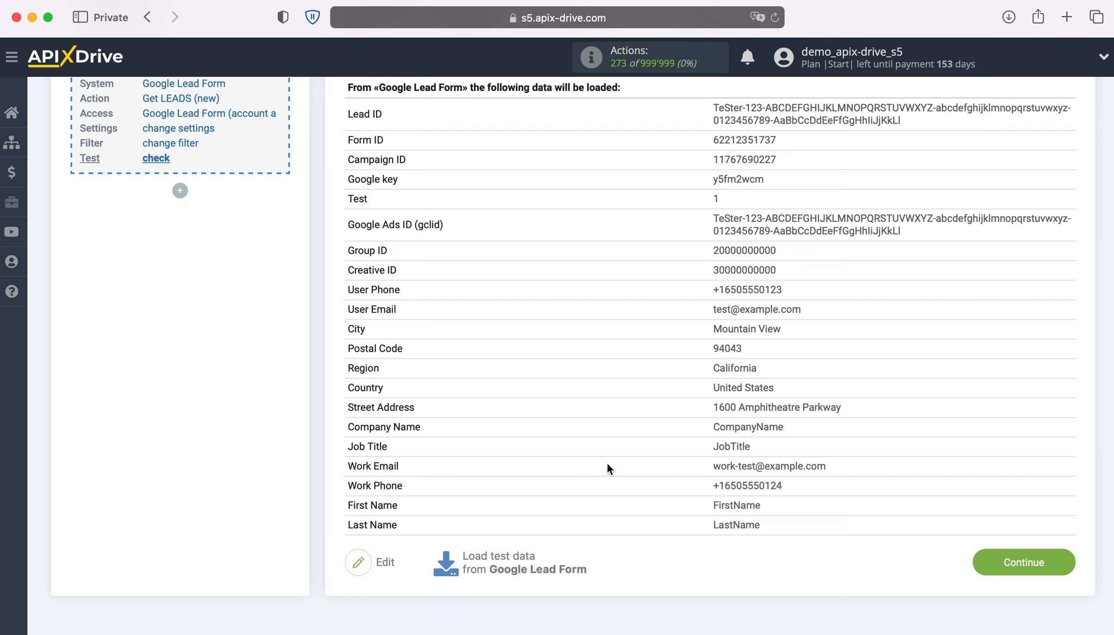
click(1074, 562)
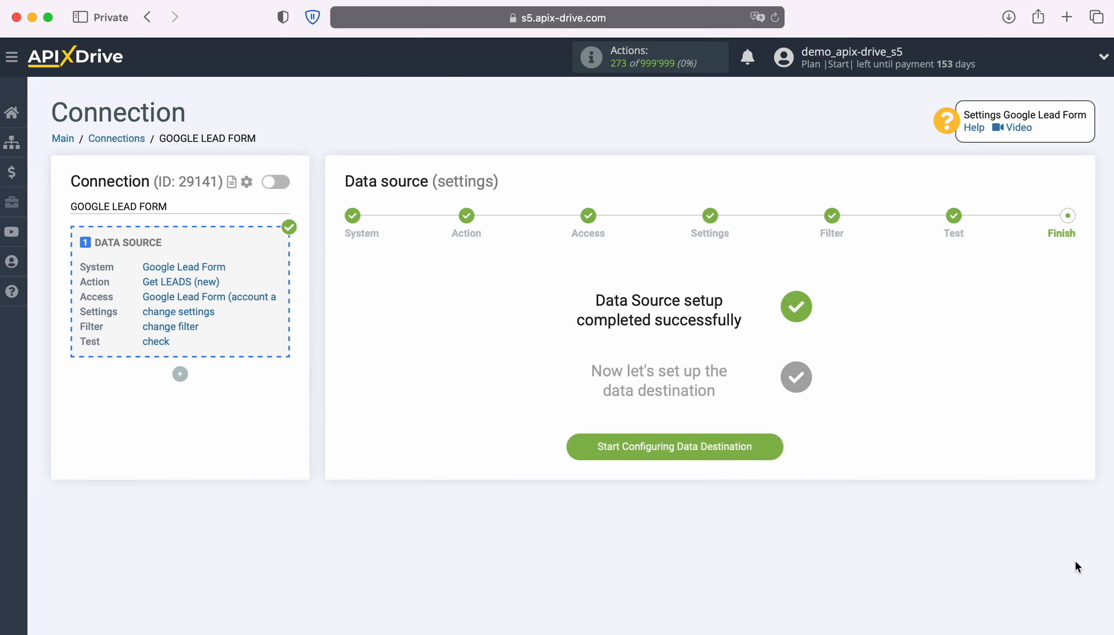
- Begin the data destination setup and choose Zoho CRM from the system list
click(780, 444)
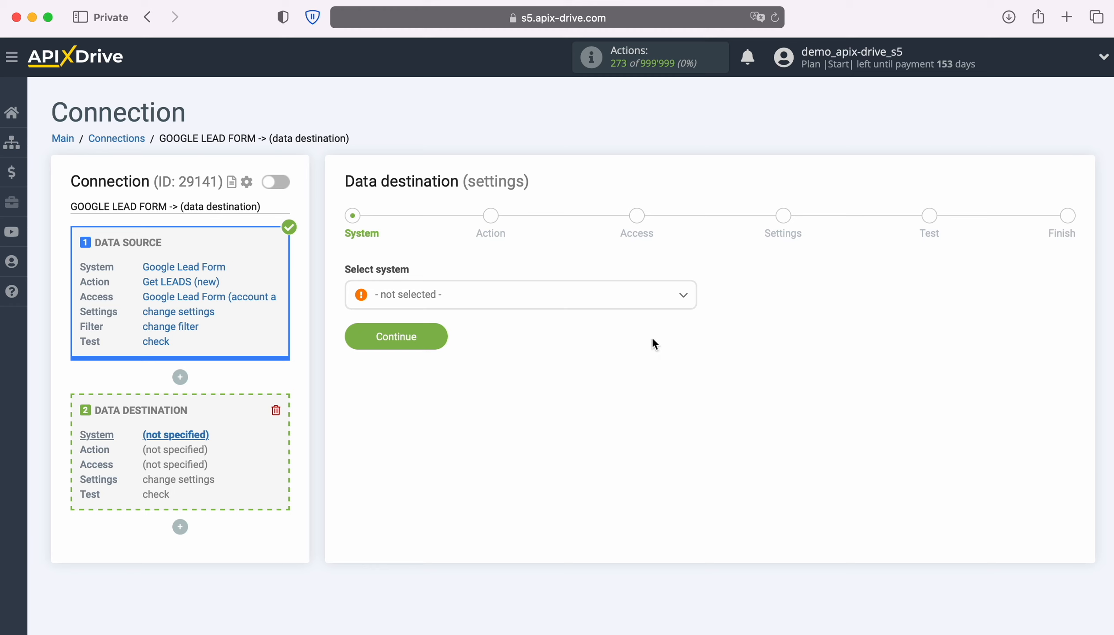
click(637, 302)
scroll(637, 416, down, 5)
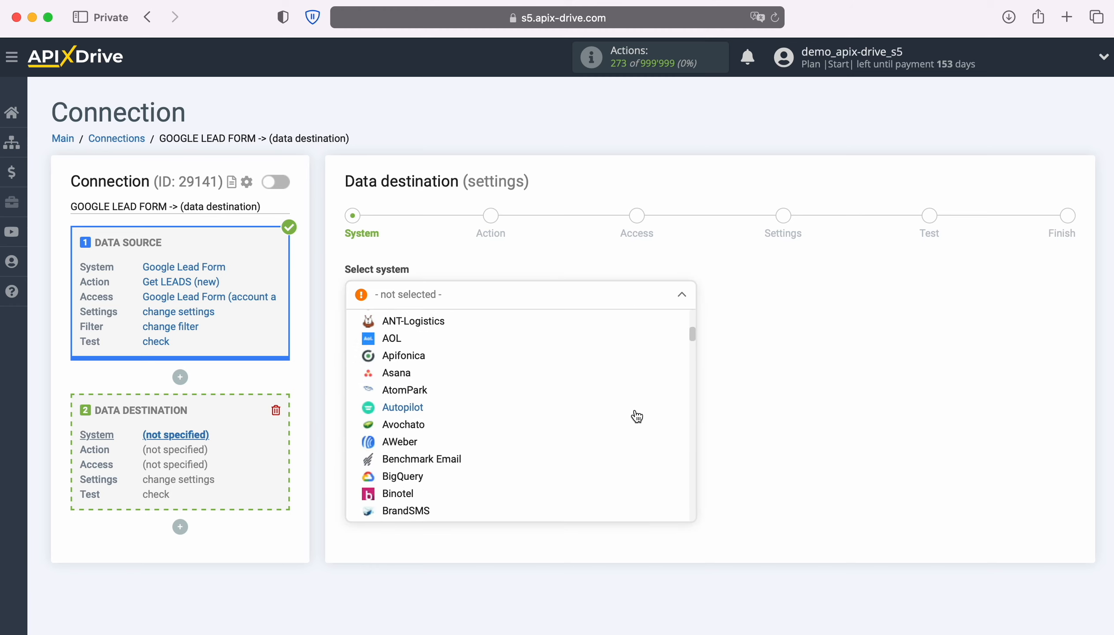
scroll(637, 417, down, 15)
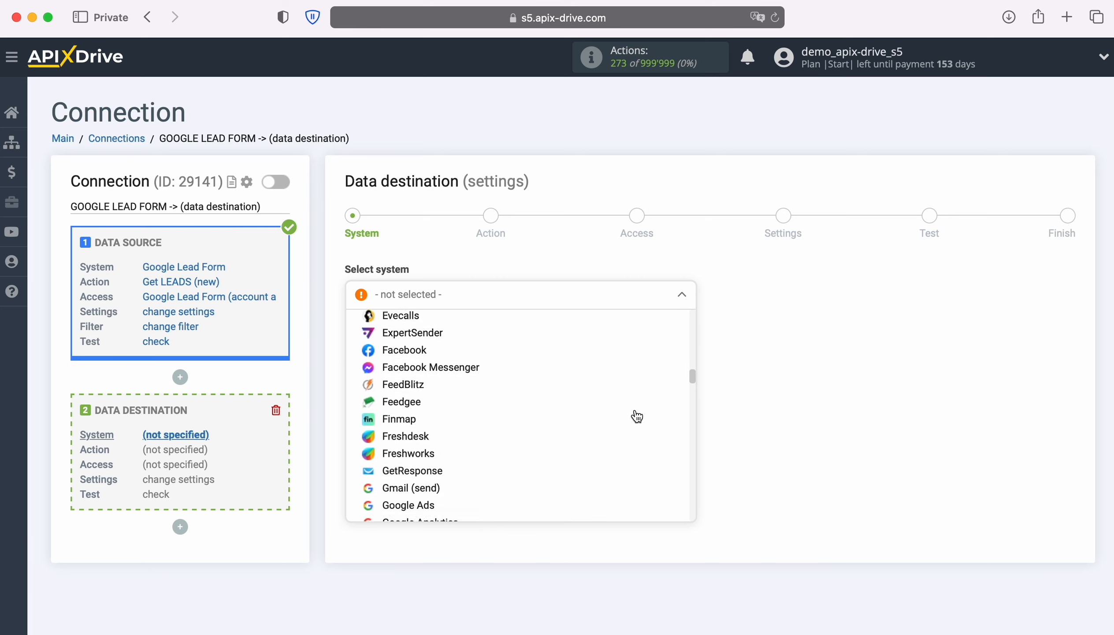
scroll(637, 416, down, 12)
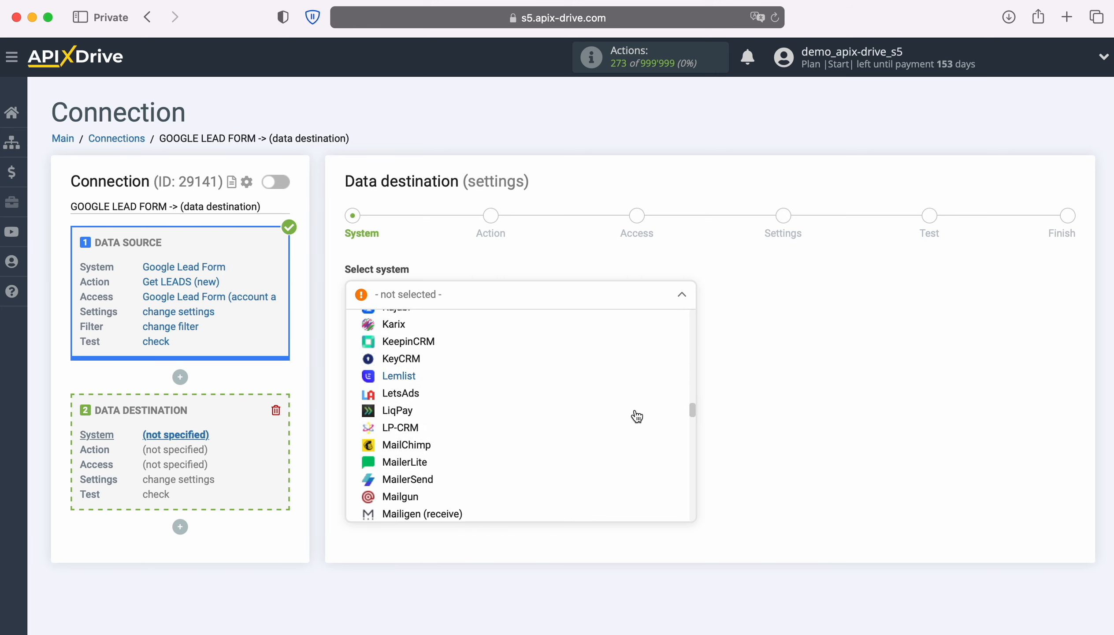
scroll(637, 417, down, 12)
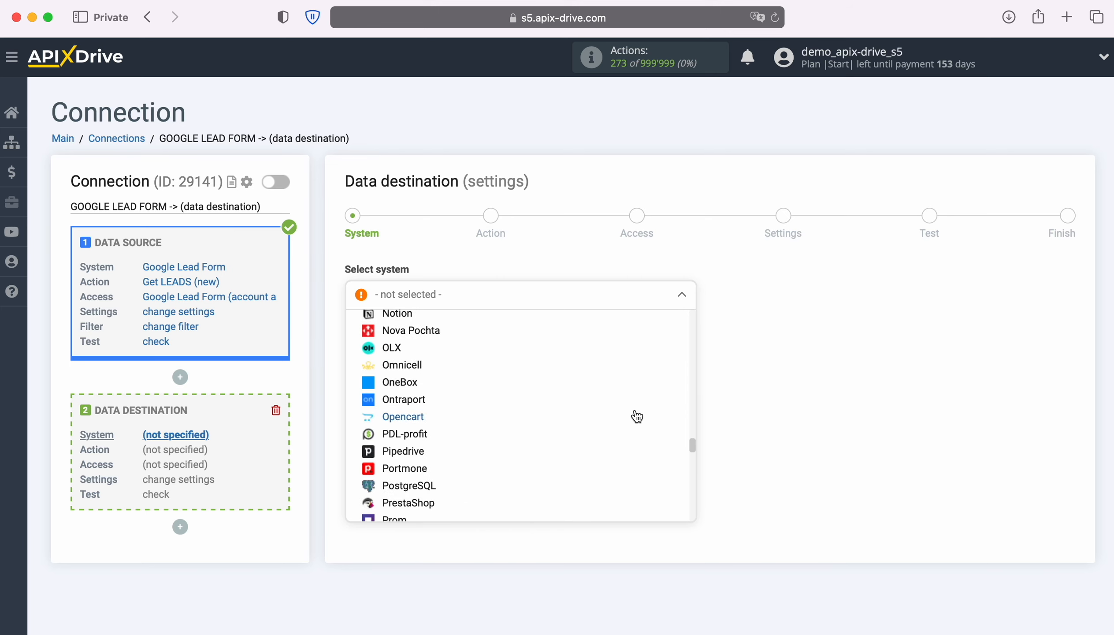
scroll(637, 416, down, 12)
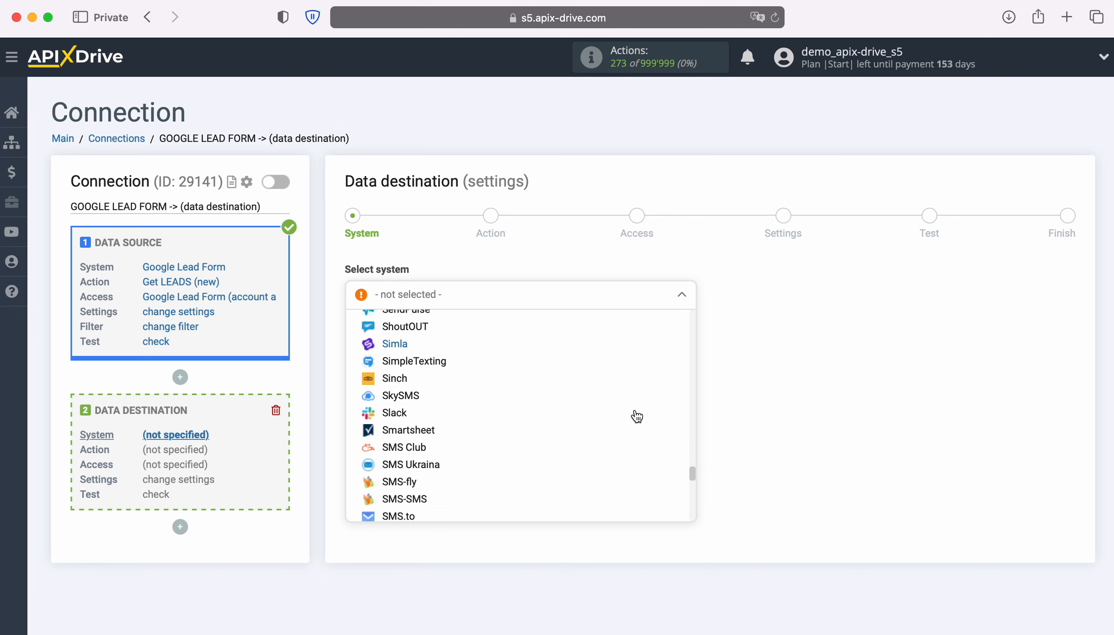
scroll(637, 416, down, 12)
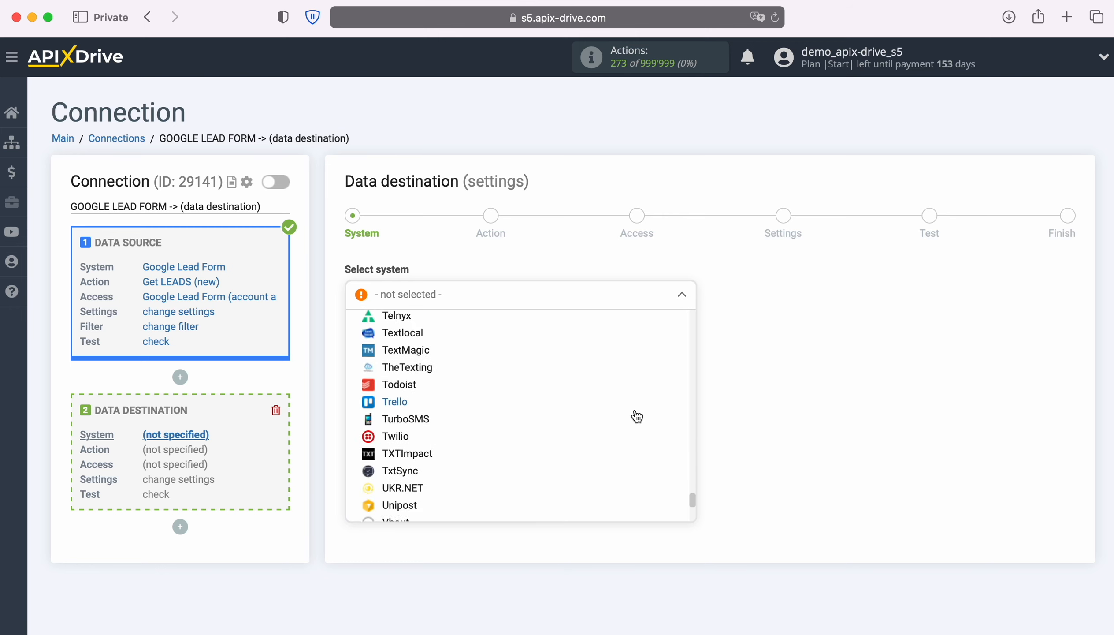
scroll(637, 417, down, 8)
click(419, 484)
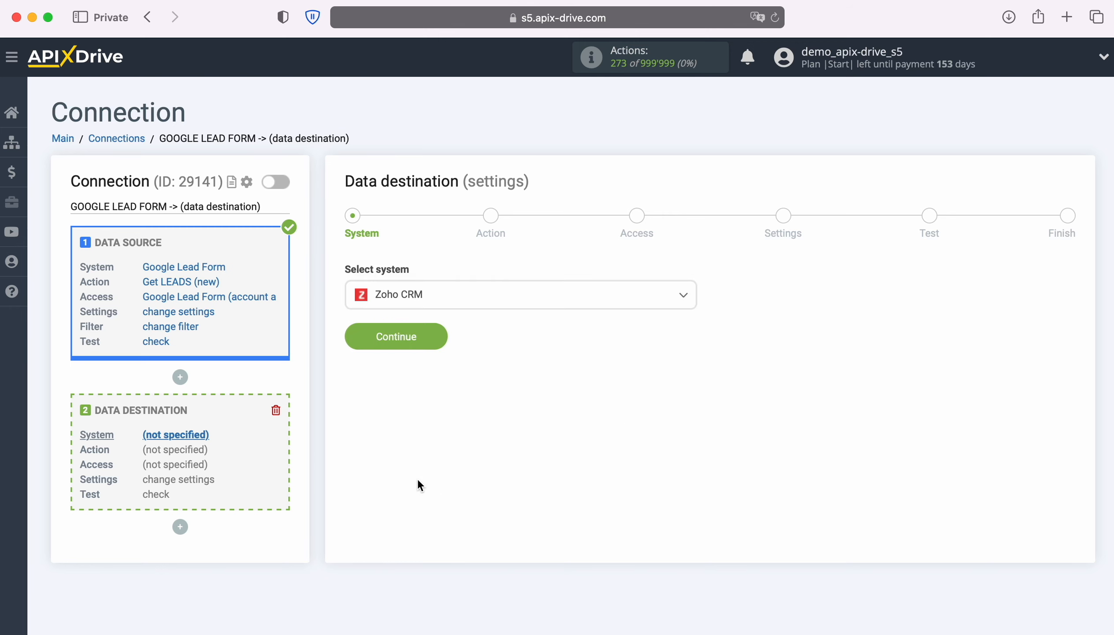
- Set the Zoho CRM destination action to Create CONTACT and continue to the Access step
click(441, 335)
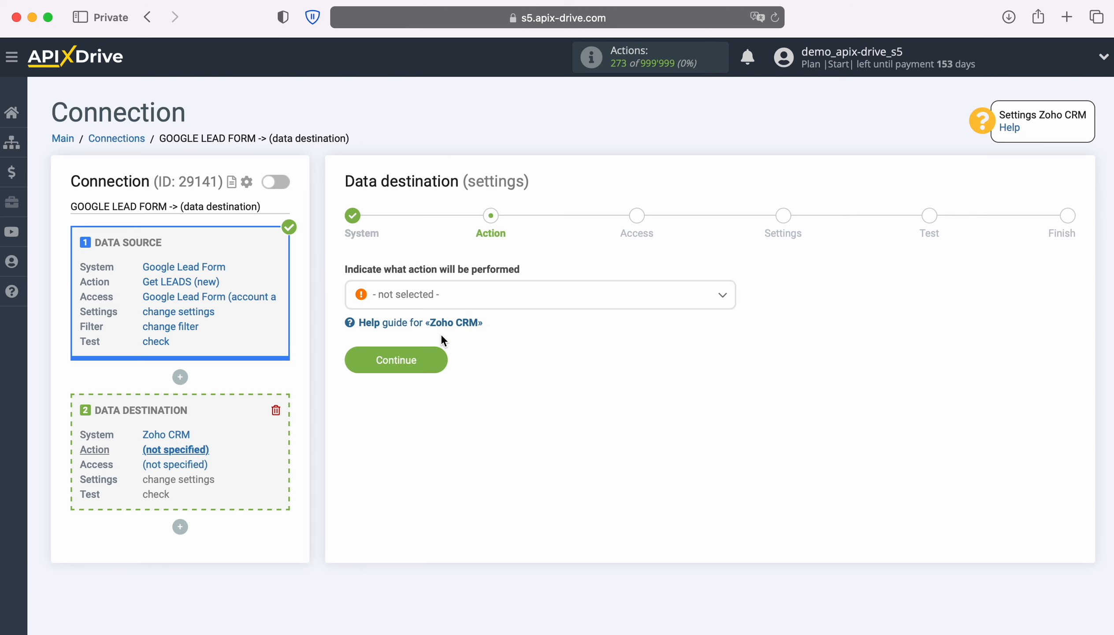
click(496, 298)
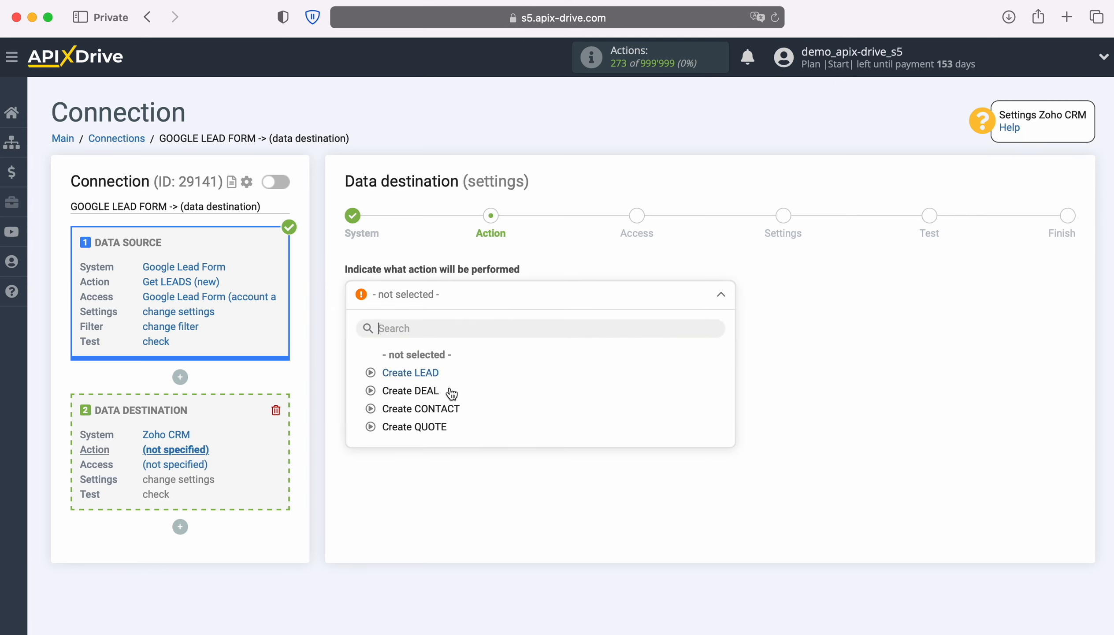
click(449, 409)
click(443, 360)
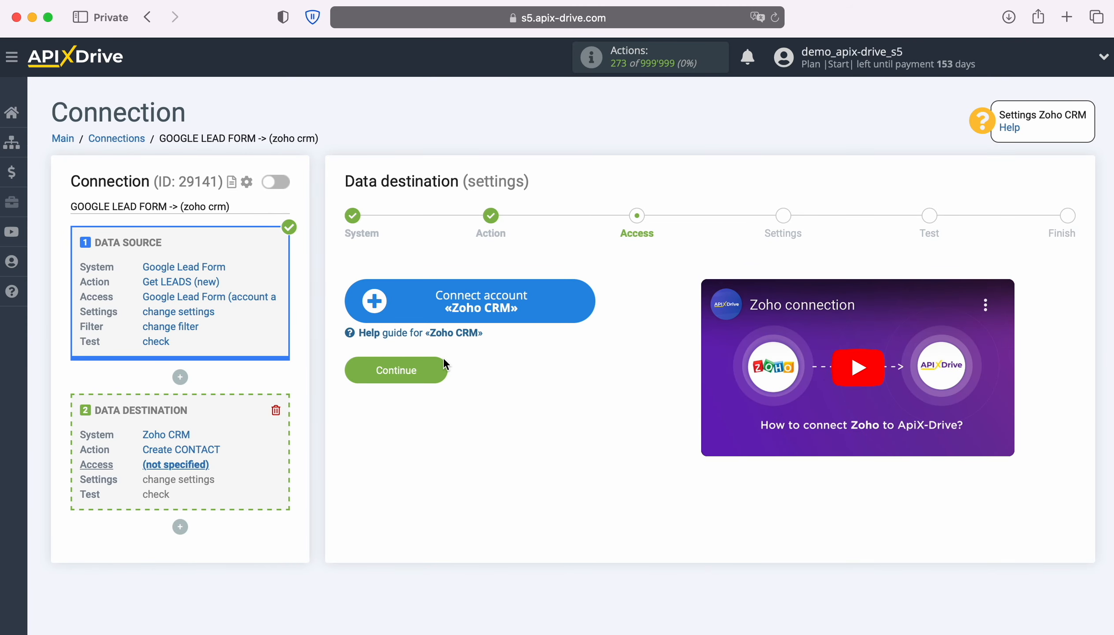
- Sign in to Zoho with the account's email and saved password, then accept ApiX Drive's access
click(584, 303)
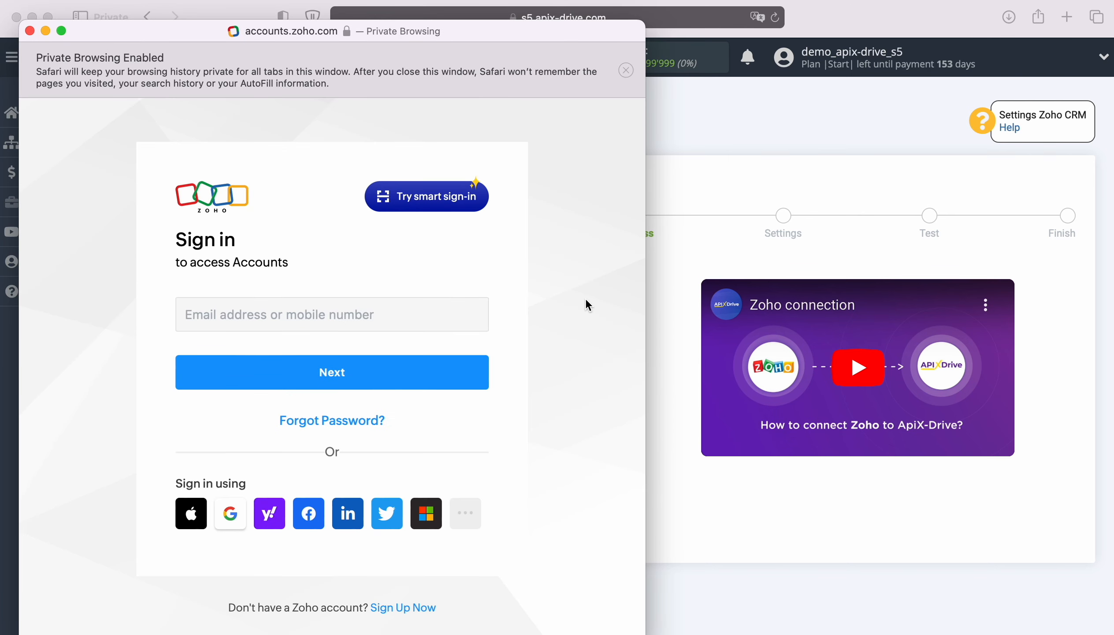
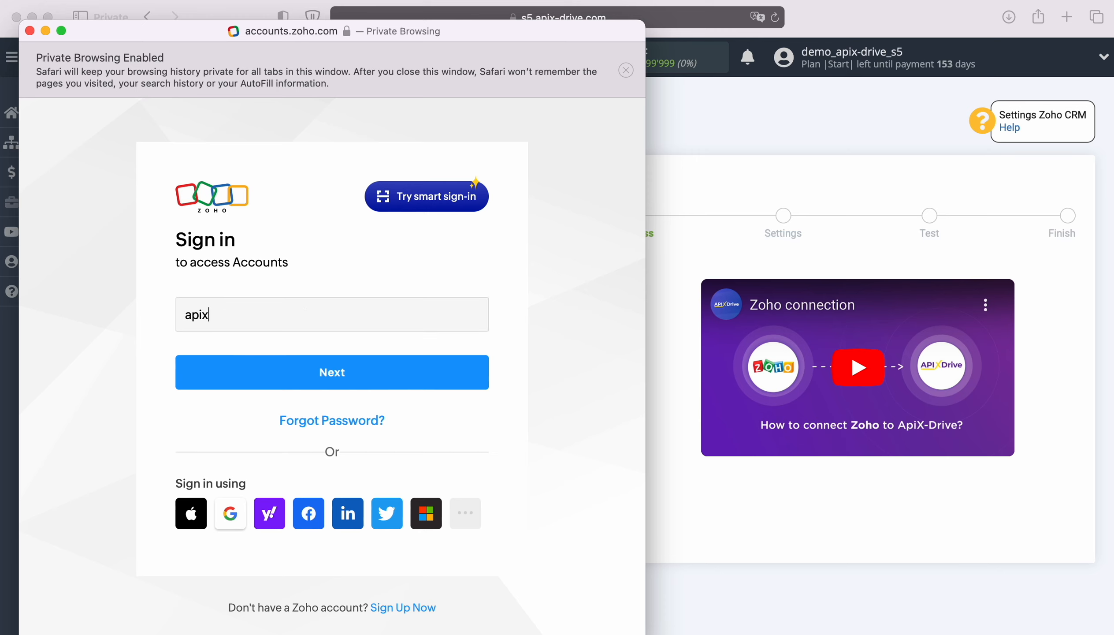
key(Return)
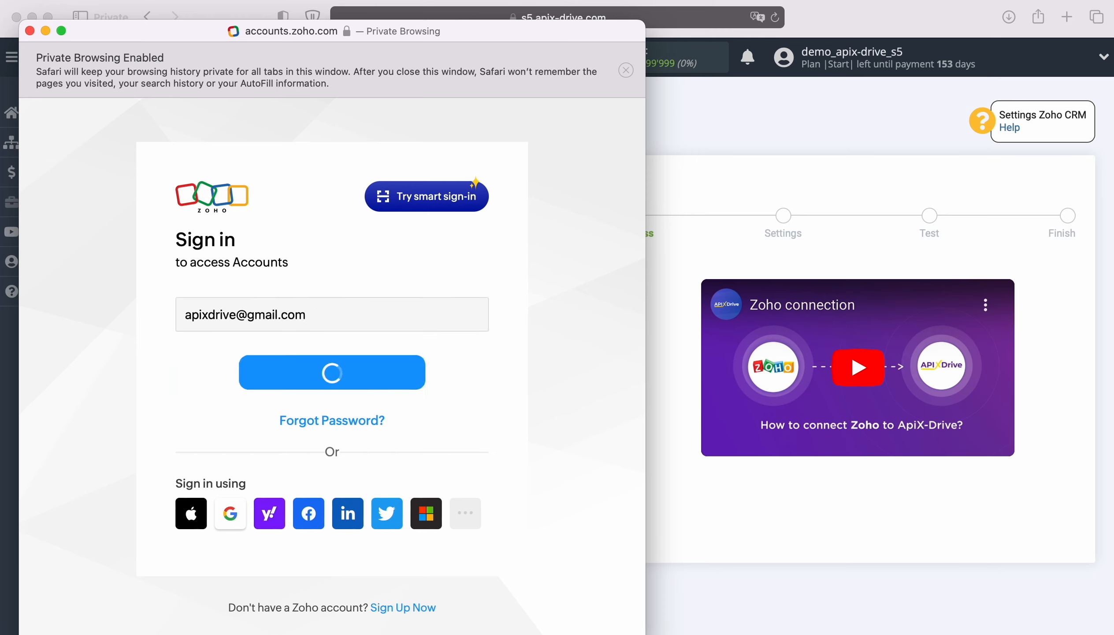
click(327, 403)
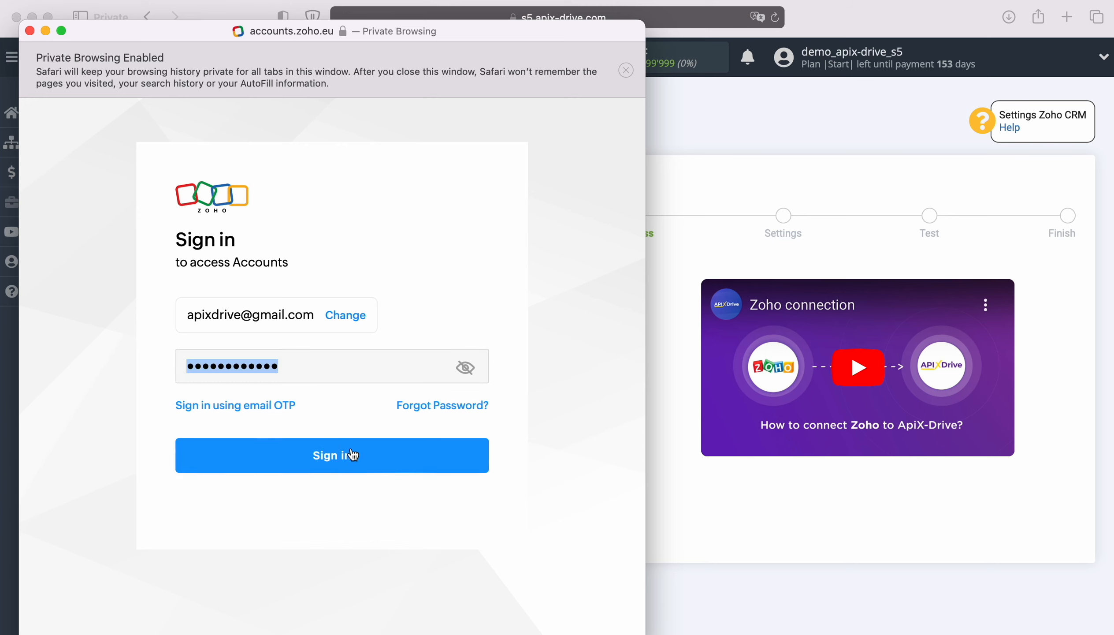
click(356, 452)
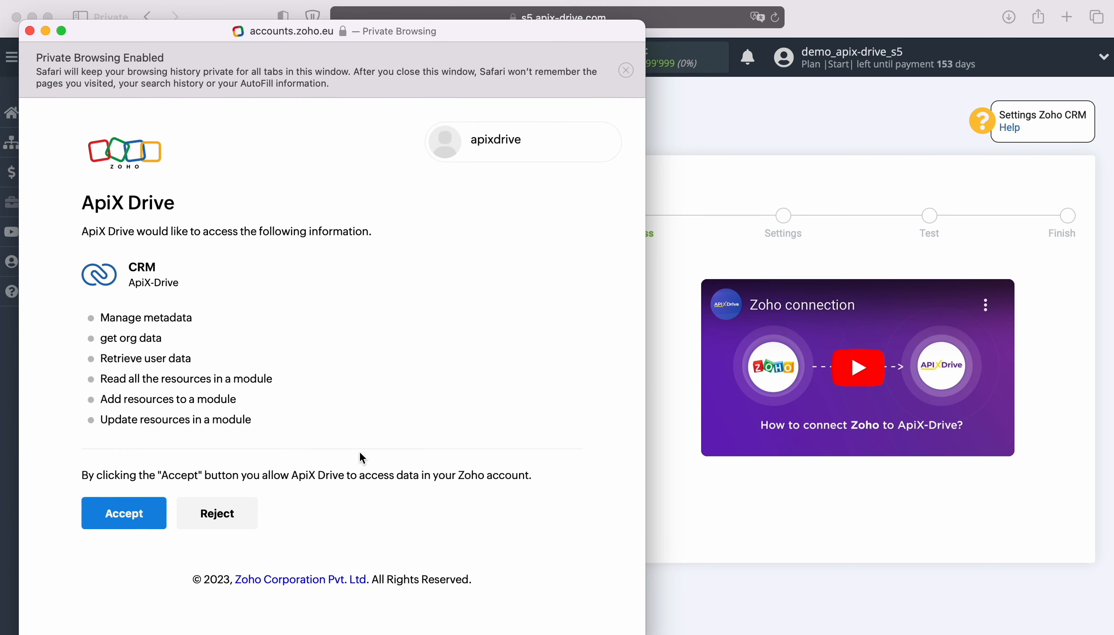
click(142, 508)
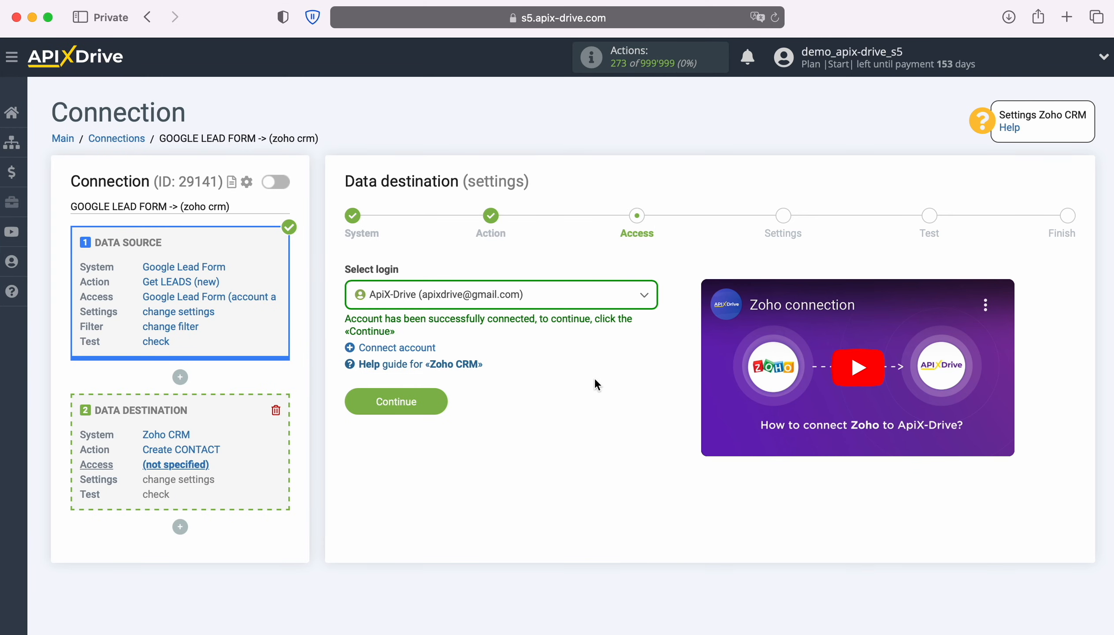
- Choose the connected Zoho account as the destination login and proceed to field settings
click(627, 301)
click(533, 391)
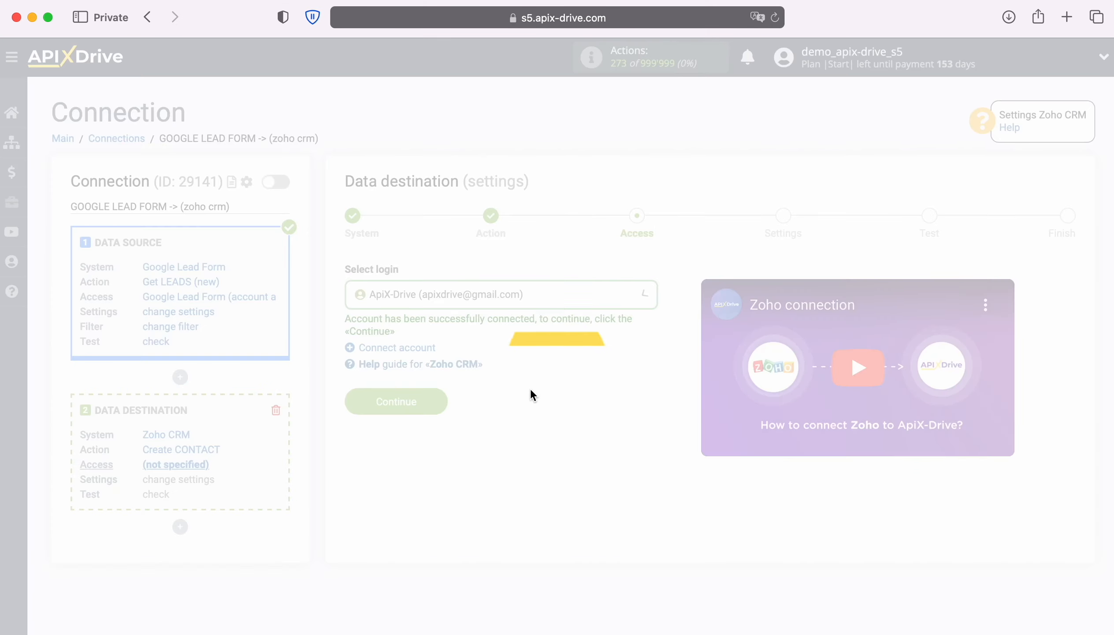
click(440, 401)
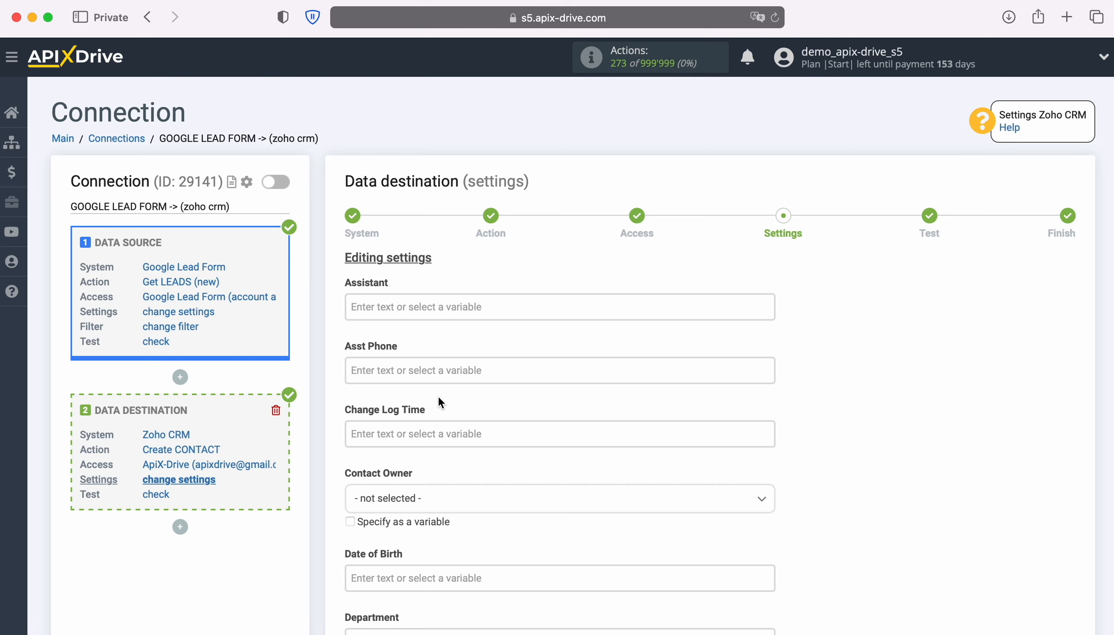
- Map Email to User Email, First Name to first name, and Full Name to first plus last name
scroll(439, 398, down, 5)
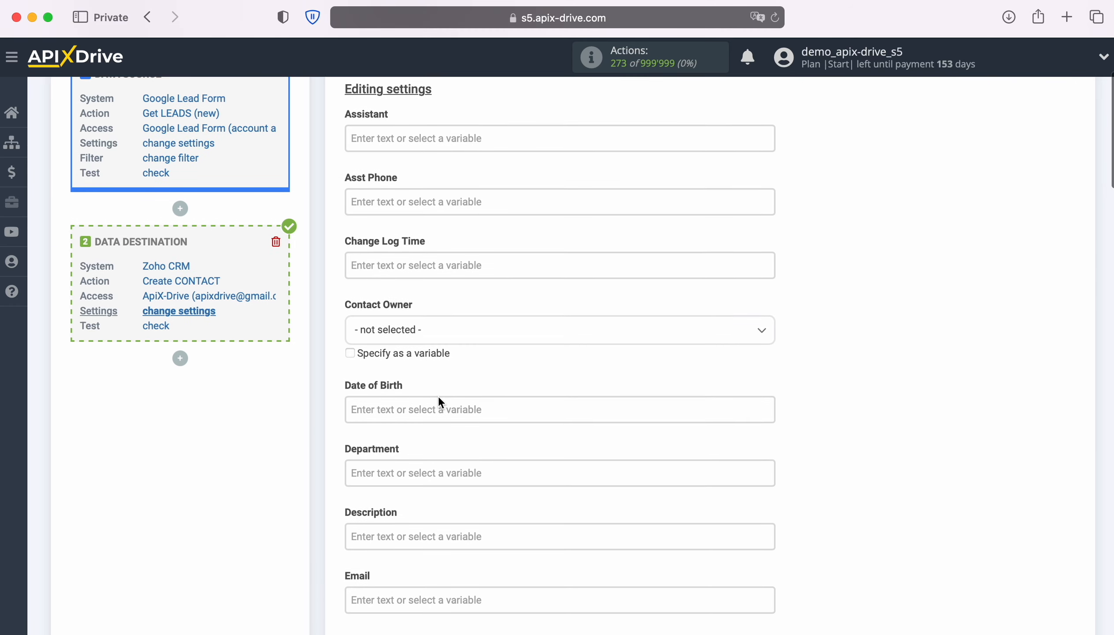
click(412, 484)
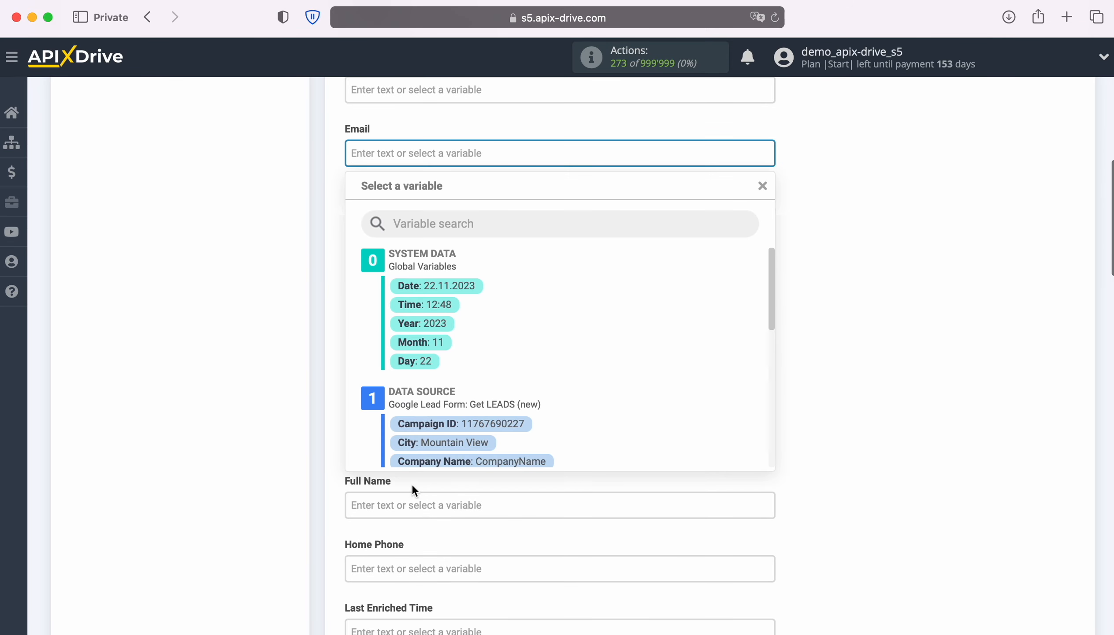
scroll(718, 375, down, 8)
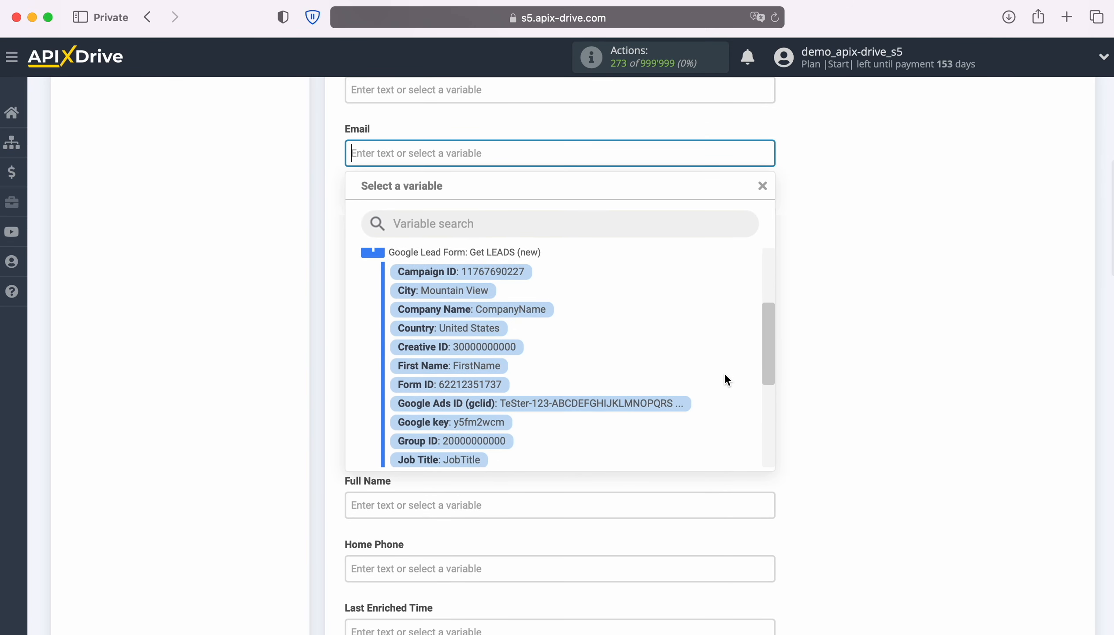
scroll(724, 380, down, 5)
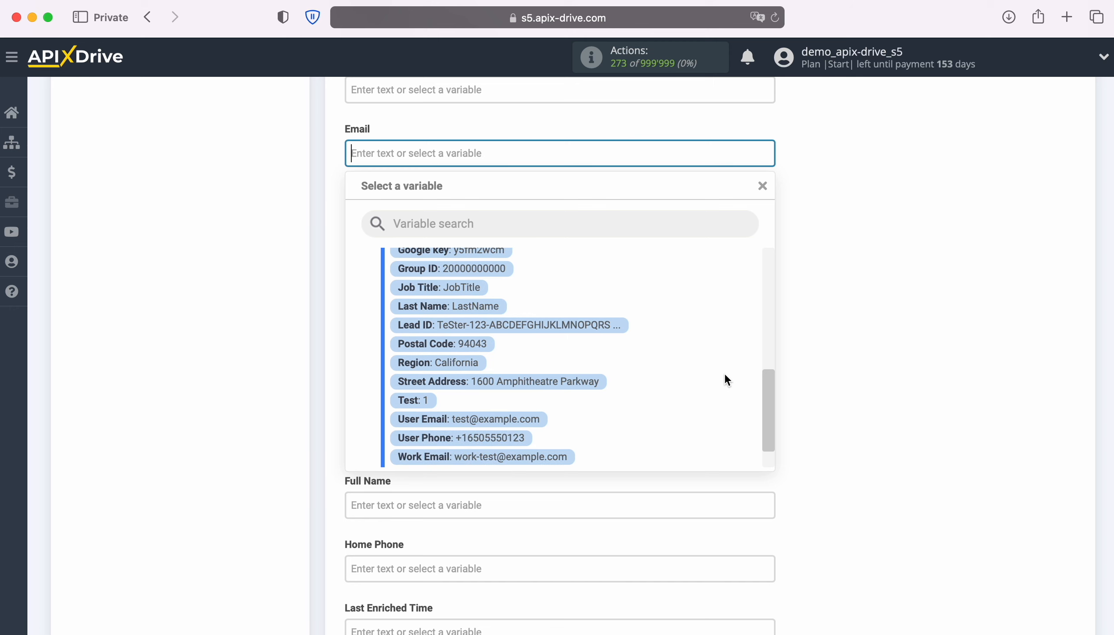
click(530, 418)
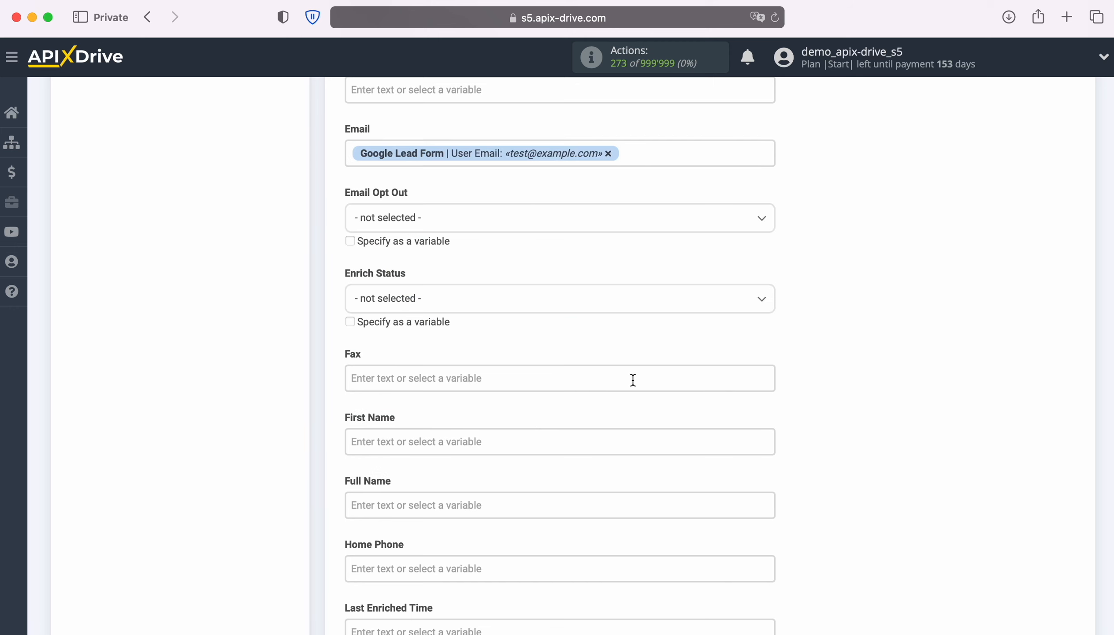
scroll(632, 380, down, 2)
scroll(632, 380, down, 5)
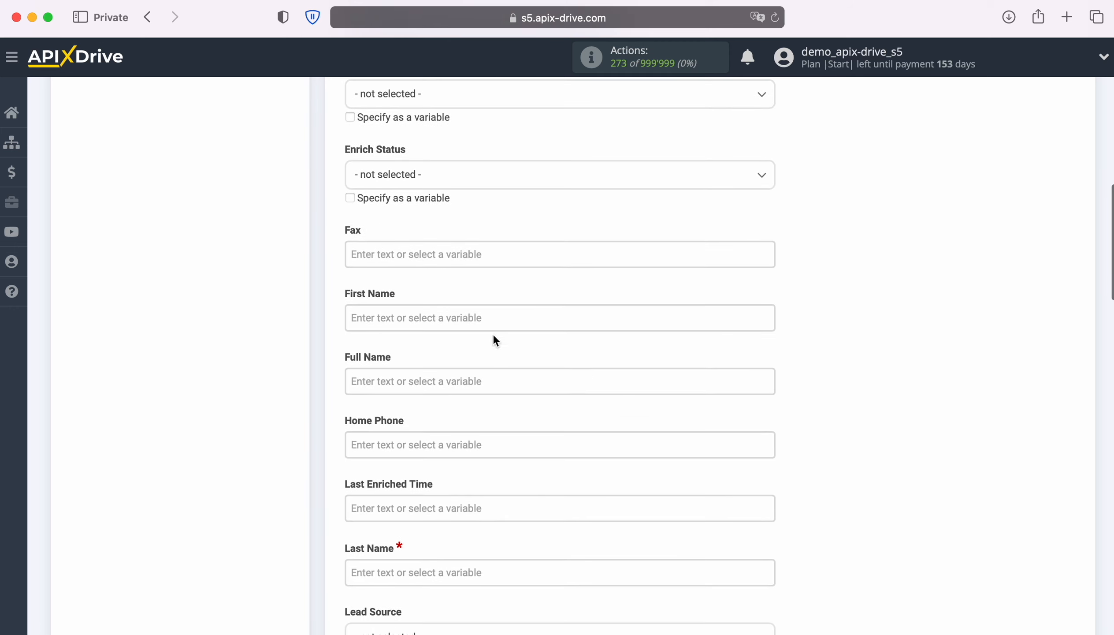
click(491, 320)
scroll(671, 346, down, 5)
scroll(678, 347, down, 5)
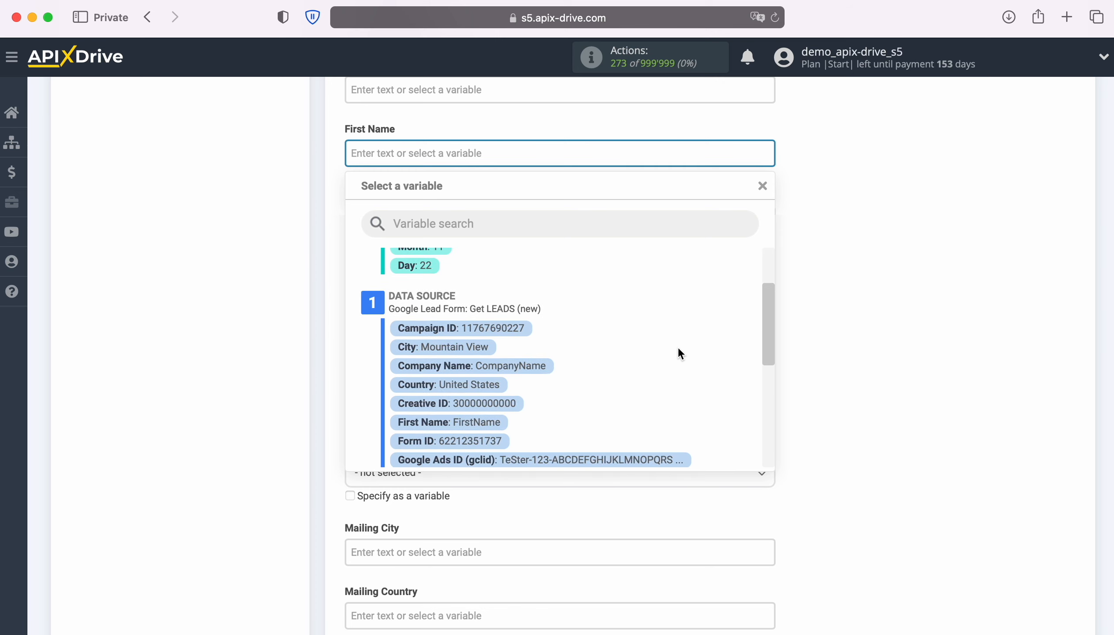
scroll(679, 353, down, 2)
click(496, 342)
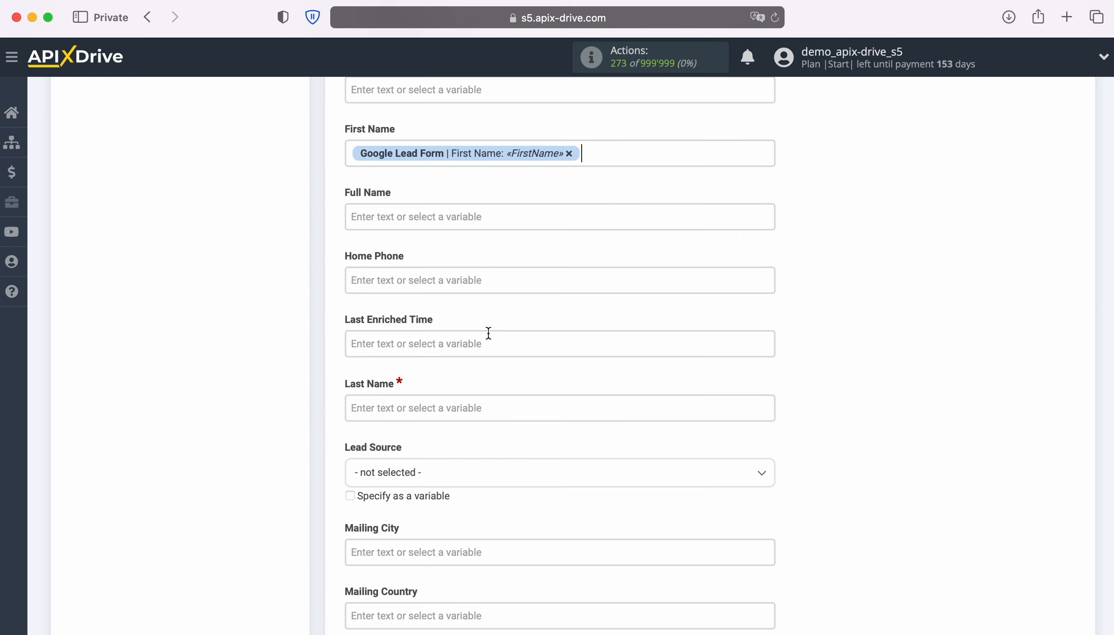
click(453, 220)
scroll(639, 354, down, 3)
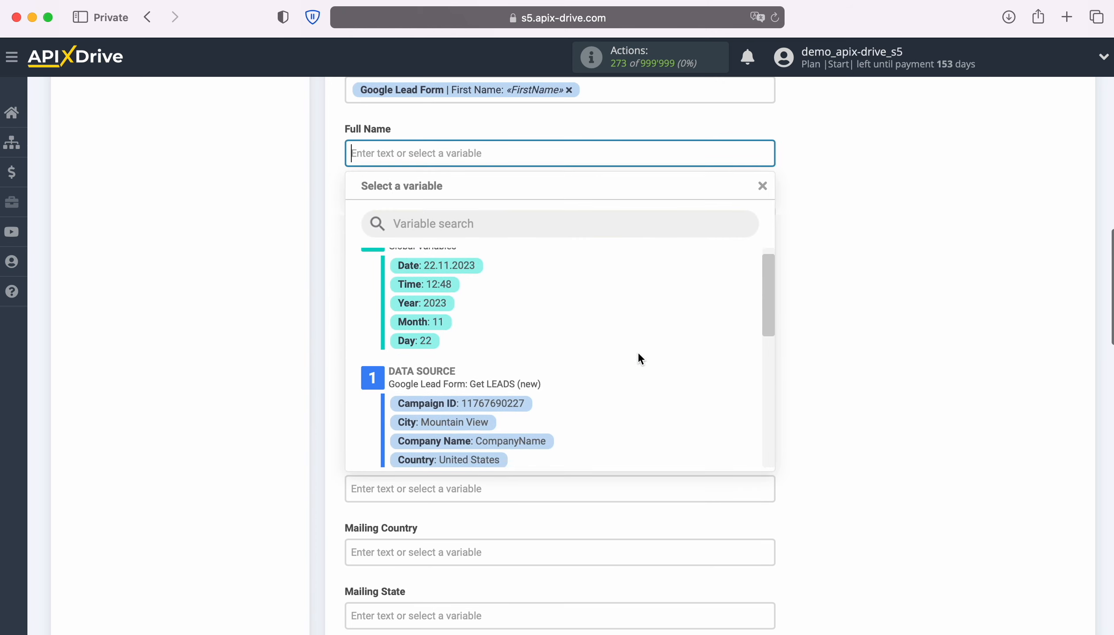
scroll(638, 351, down, 2)
click(498, 368)
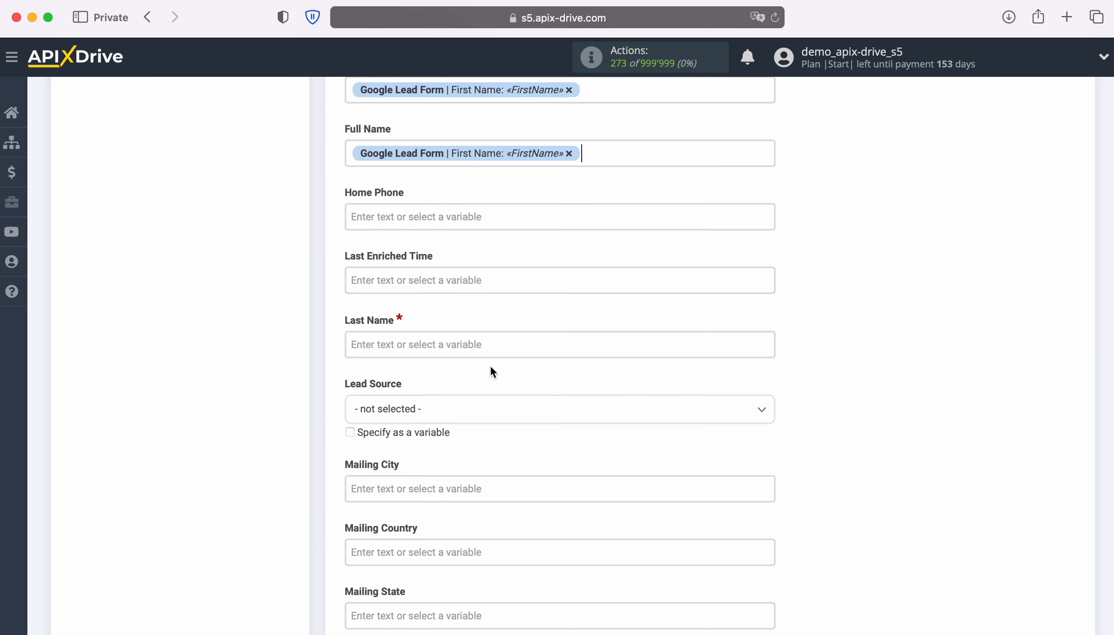
click(619, 153)
scroll(605, 319, down, 2)
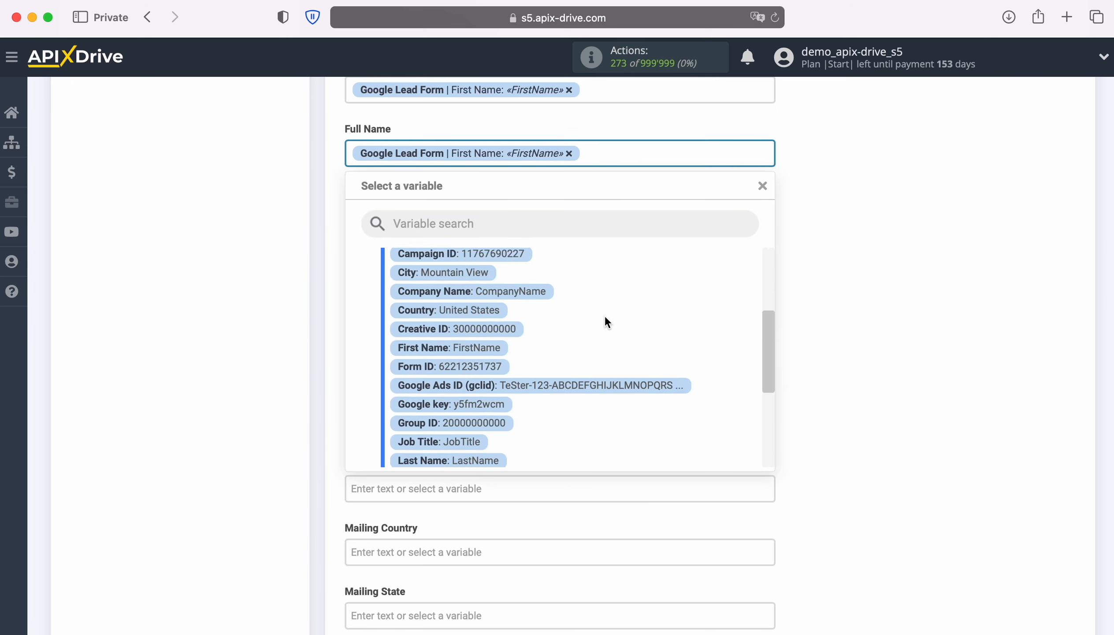
scroll(605, 316, down, 2)
click(491, 407)
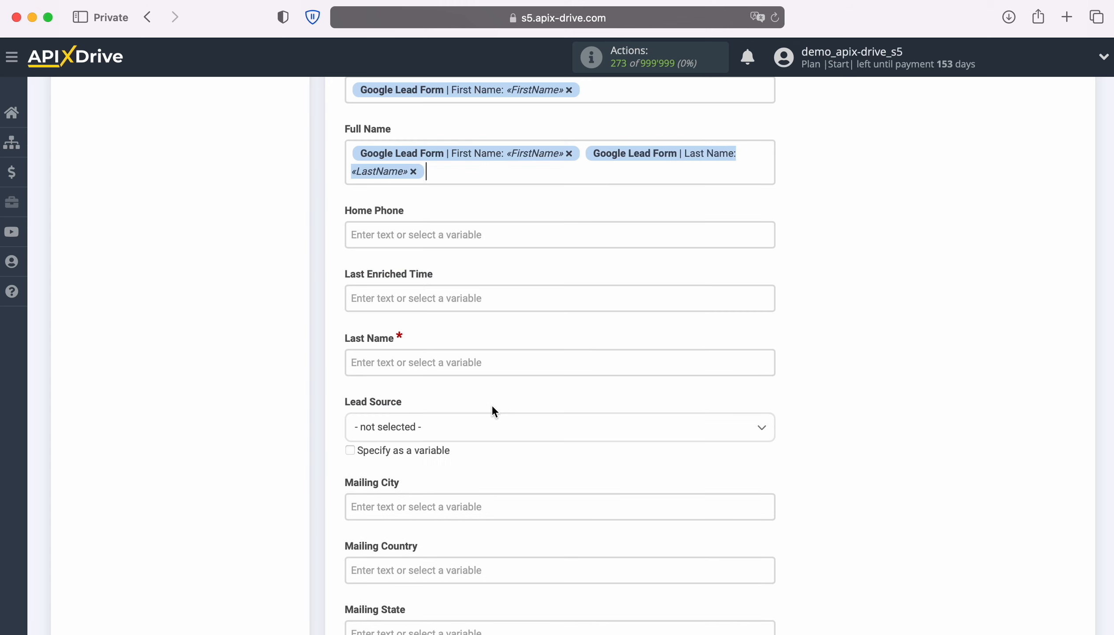
- Map Home Phone to User Phone and Last Name to last name; set Lead Source to Advertisement
click(489, 240)
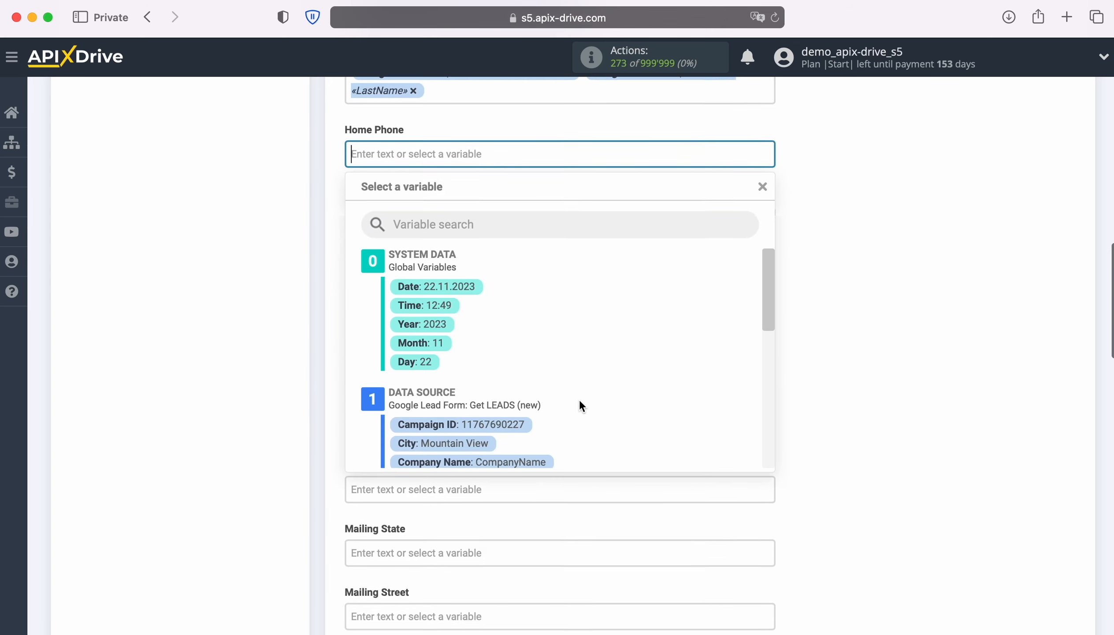
scroll(679, 397, down, 5)
scroll(680, 404, down, 5)
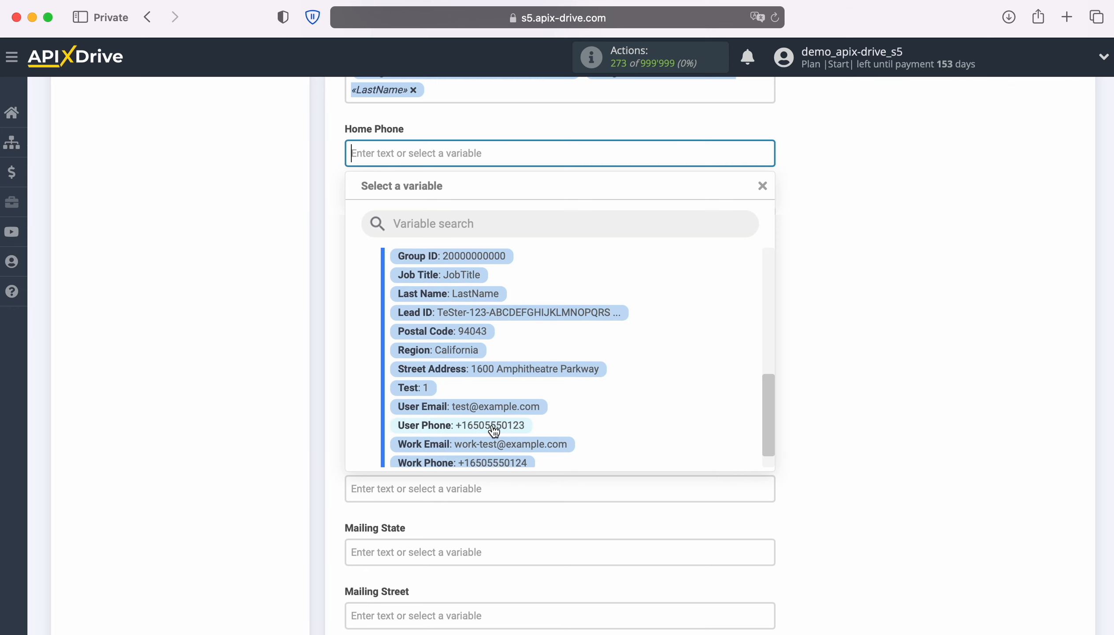
click(492, 425)
click(475, 285)
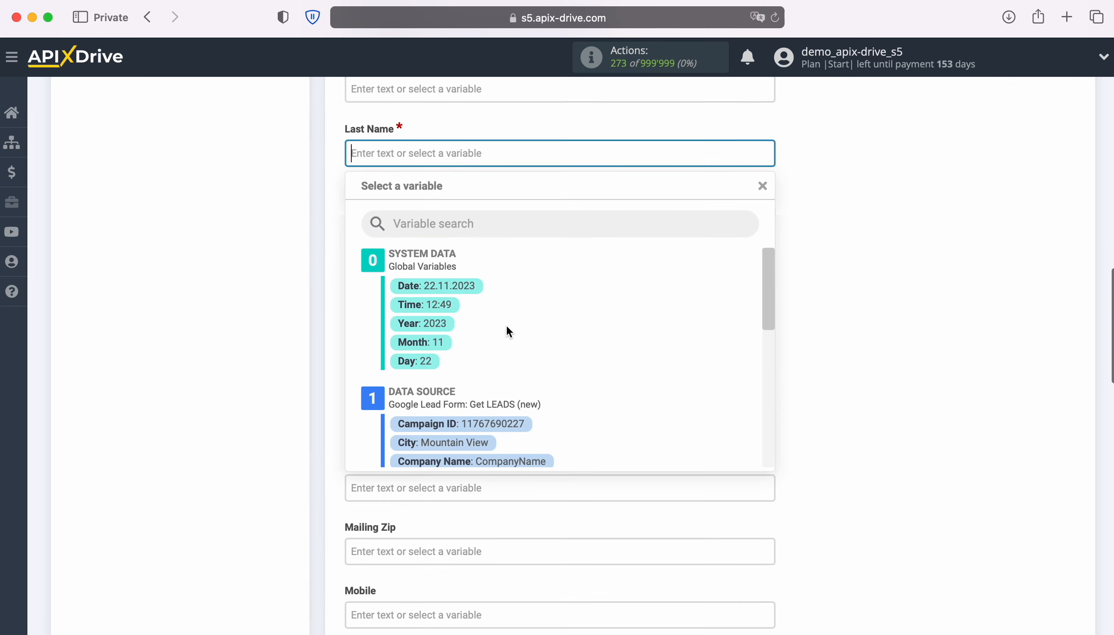
scroll(670, 387, down, 5)
scroll(670, 387, down, 3)
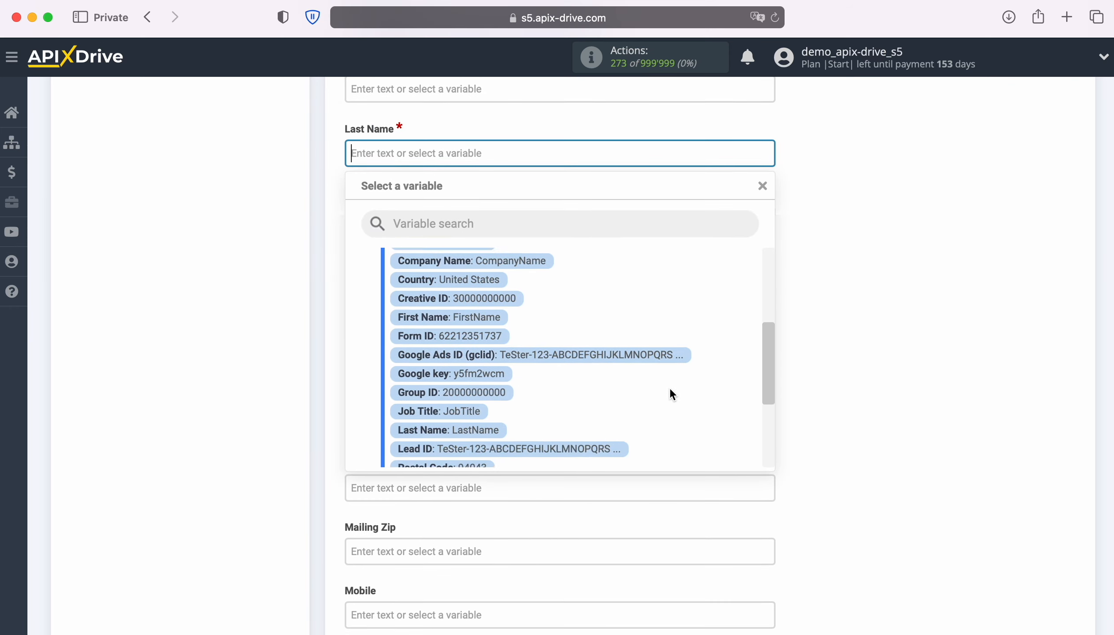
click(488, 399)
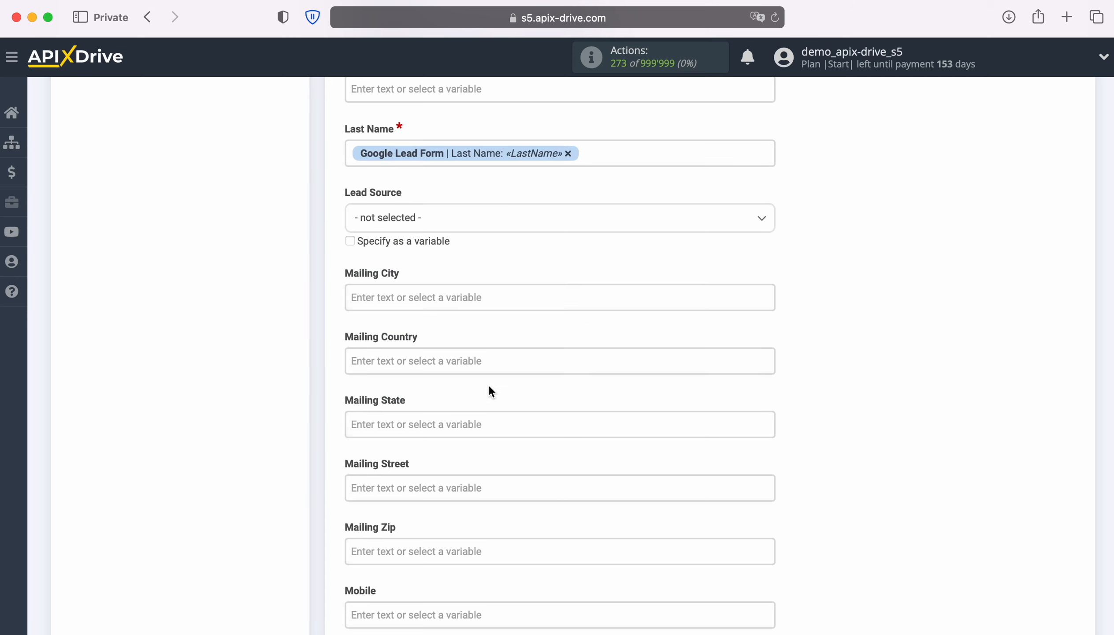
click(523, 227)
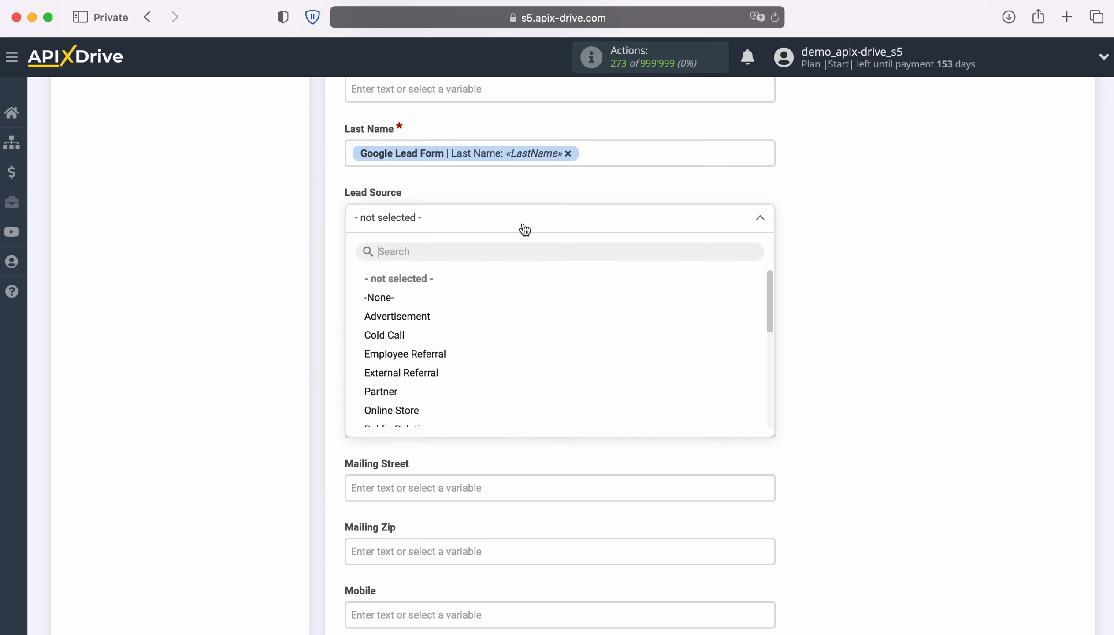
click(403, 315)
- Map Mobile and Phone to User Phone, and Other Phone to Work Phone
scroll(595, 318, down, 6)
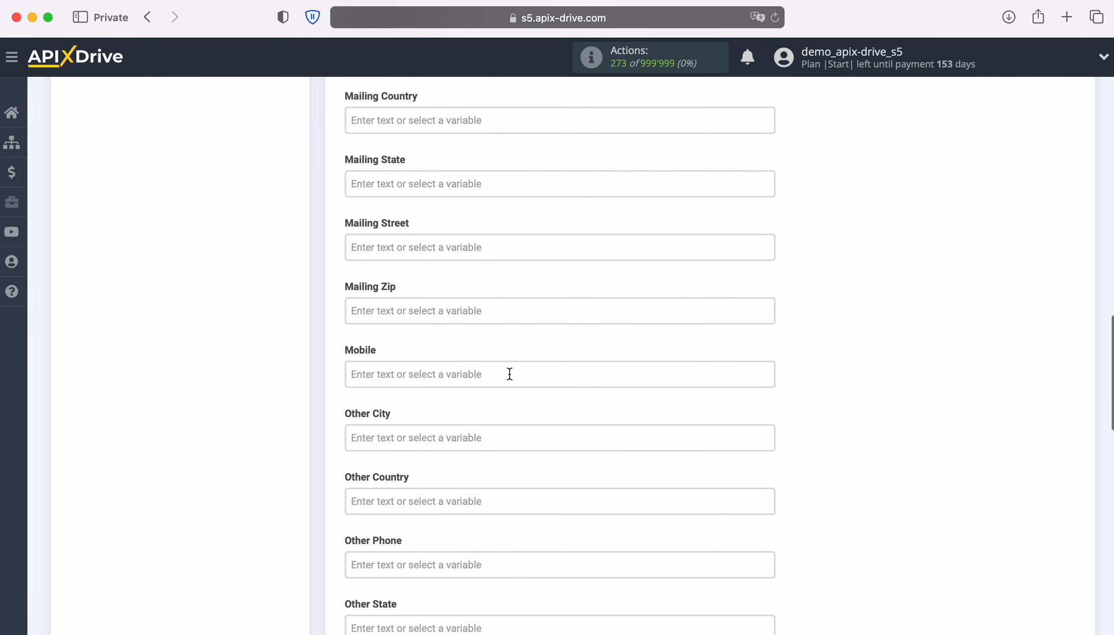
click(510, 373)
scroll(658, 374, down, 3)
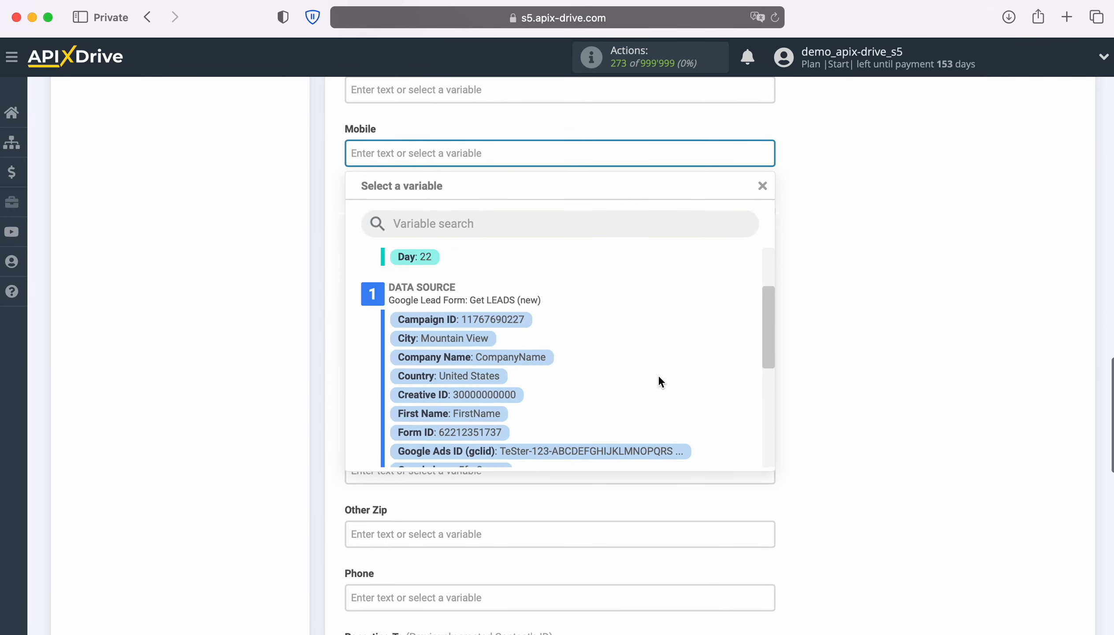
scroll(658, 381, down, 5)
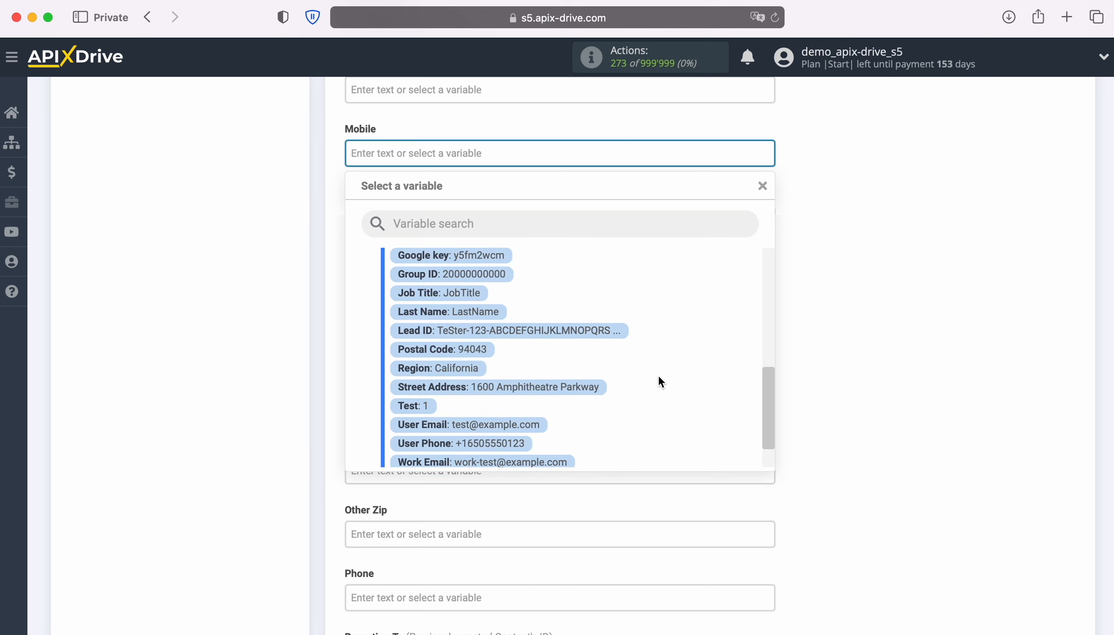
scroll(658, 381, down, 1)
click(493, 403)
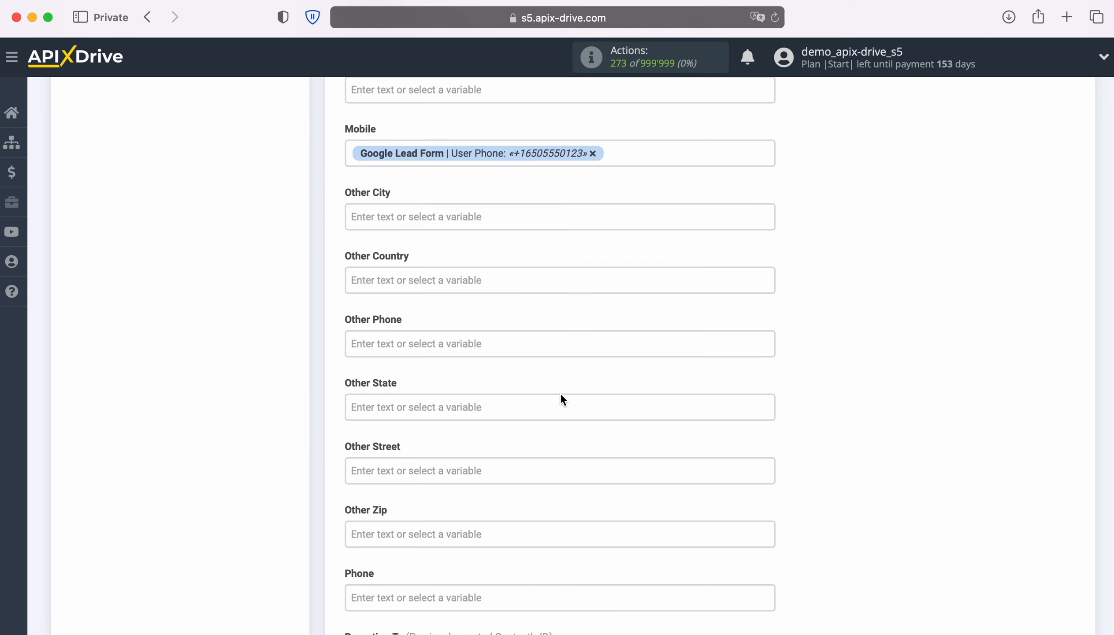
scroll(642, 392, down, 2)
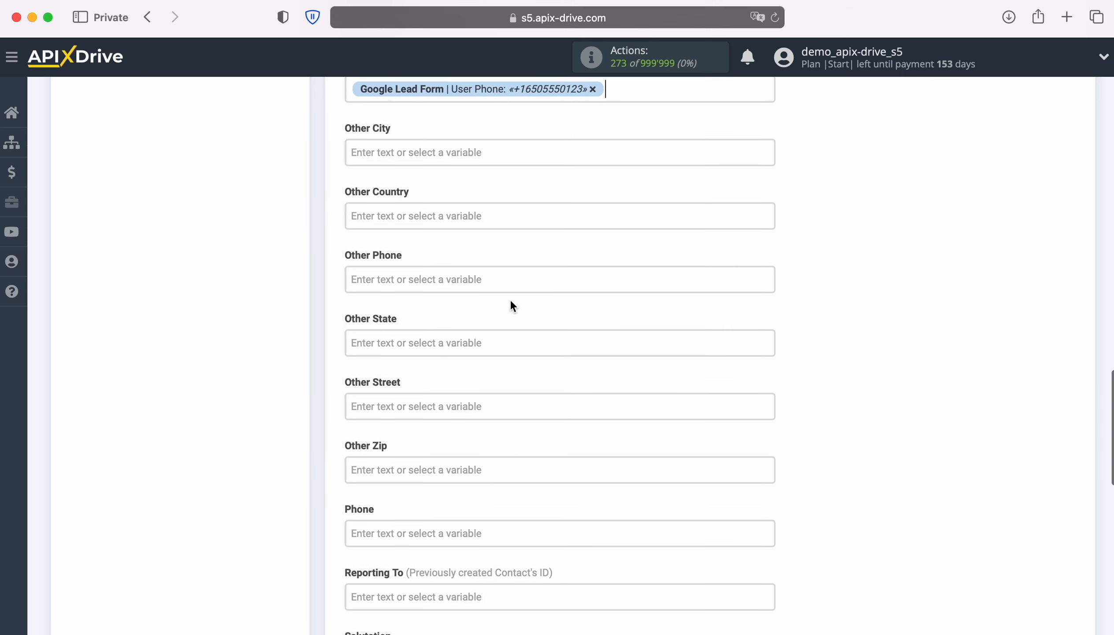
click(509, 280)
scroll(509, 284, down, 2)
scroll(675, 375, down, 5)
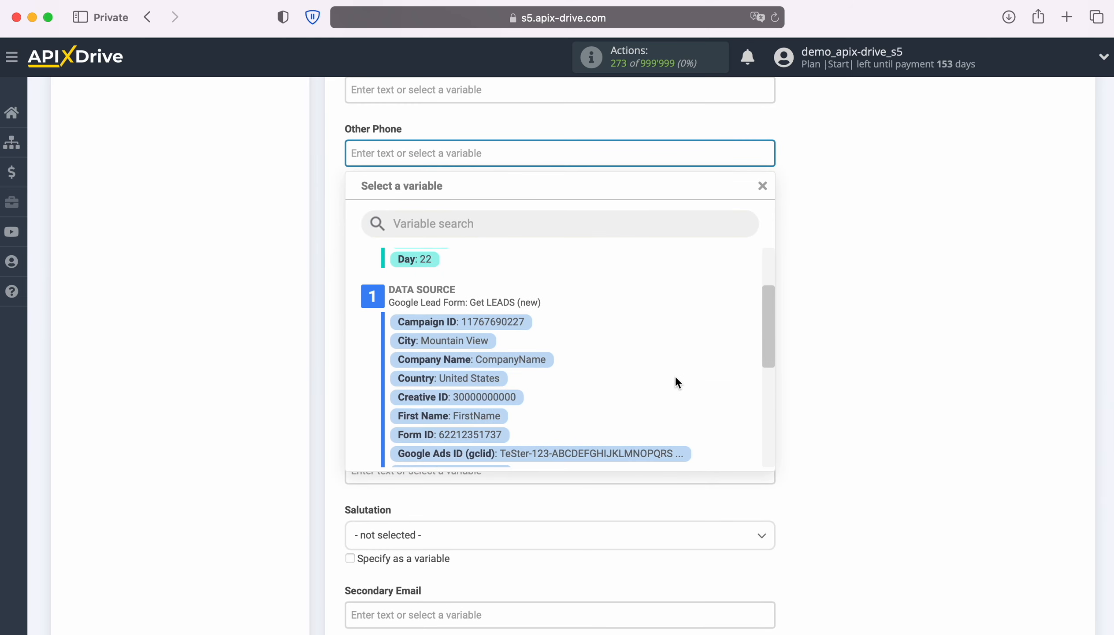
scroll(676, 376, down, 5)
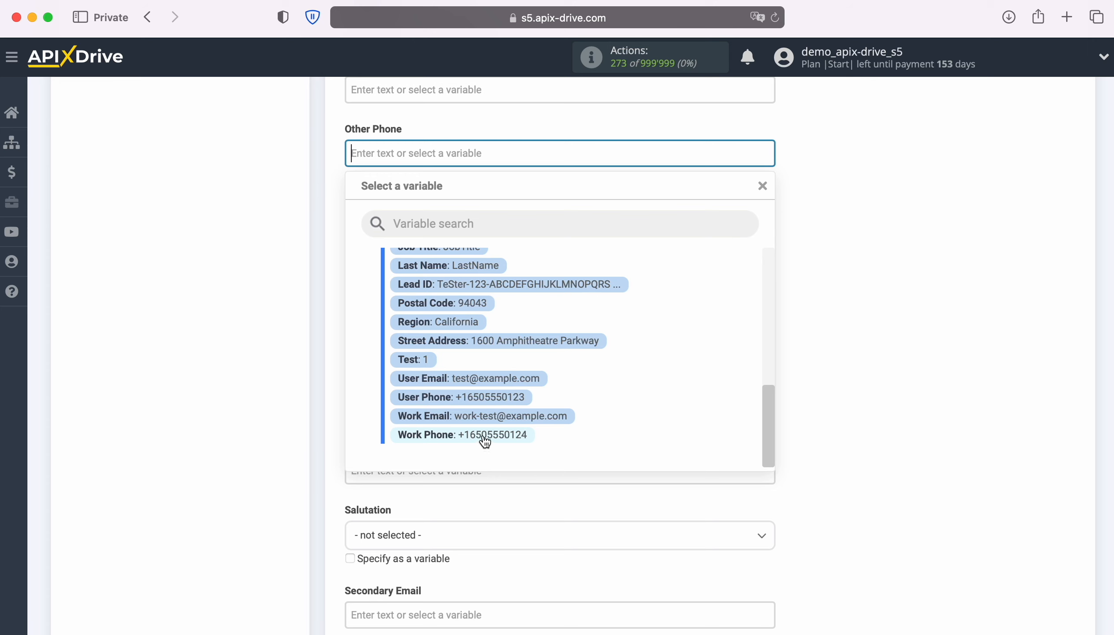
click(483, 436)
click(514, 414)
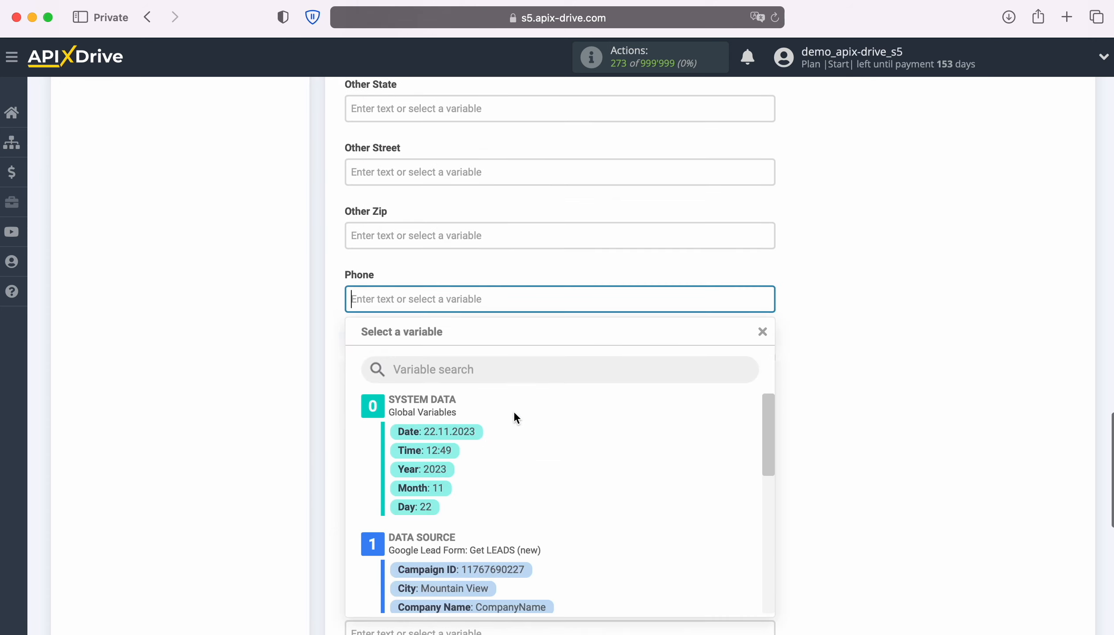
scroll(655, 407, down, 8)
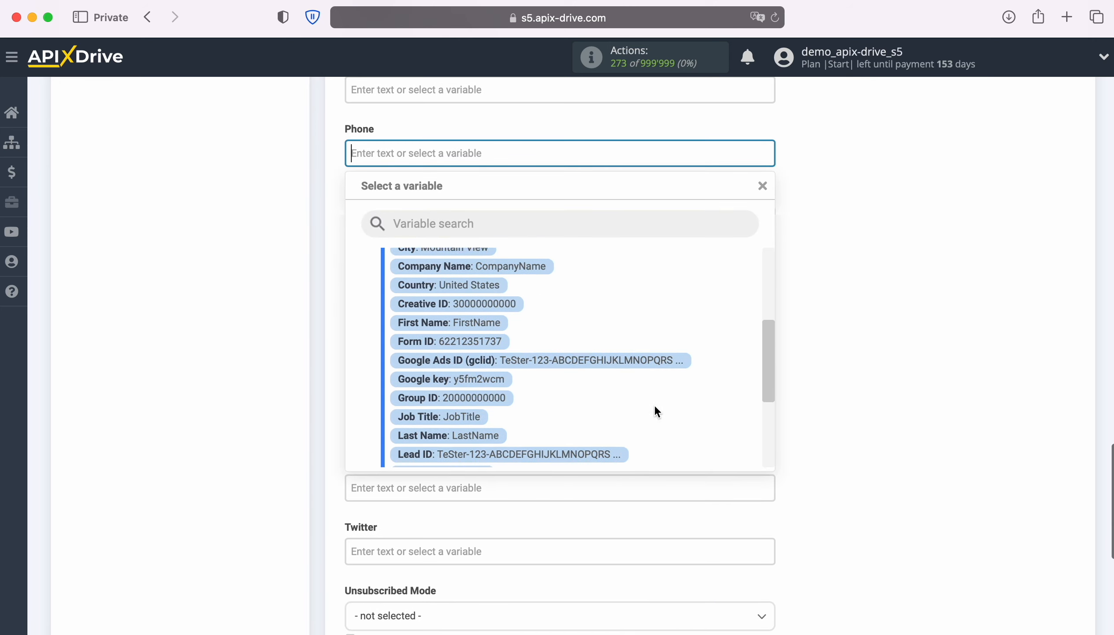
scroll(654, 411, down, 3)
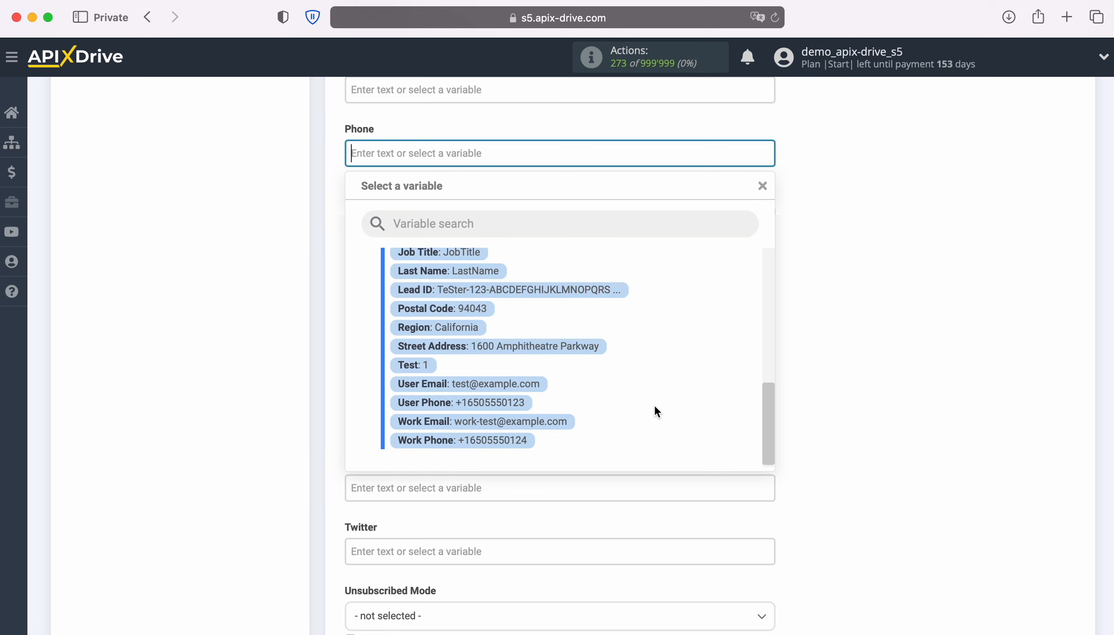
click(482, 402)
scroll(616, 401, down, 5)
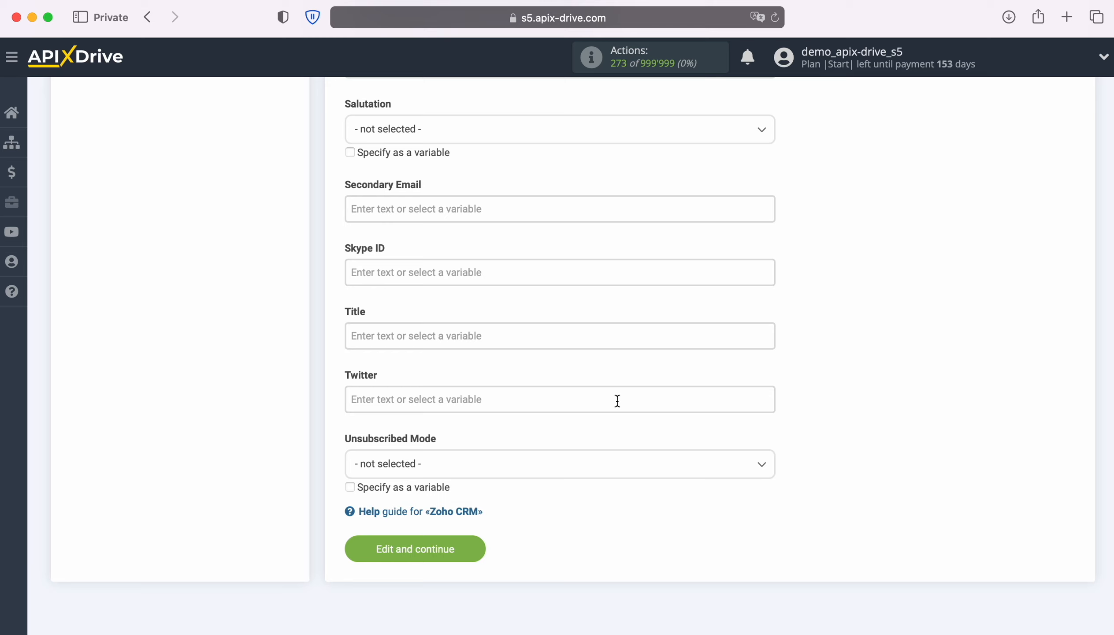
- Set Title to 'New Lead from Google Lead Form' plus First Name and Last Name, then save the mapping
click(487, 336)
scroll(487, 338, down, 6)
text(N)
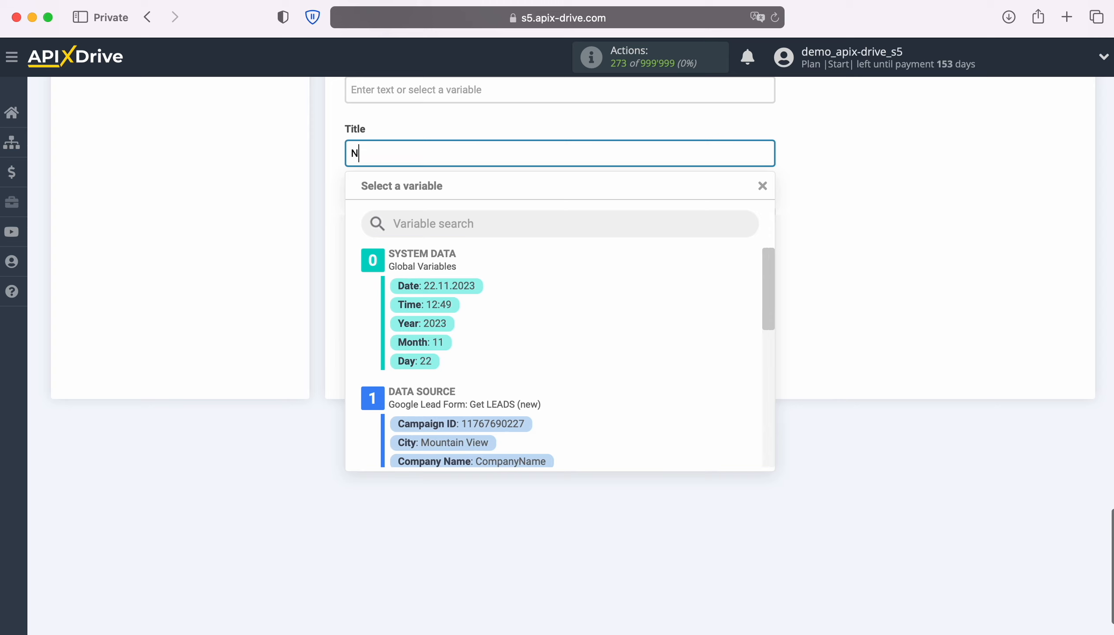
text(ew Lead)
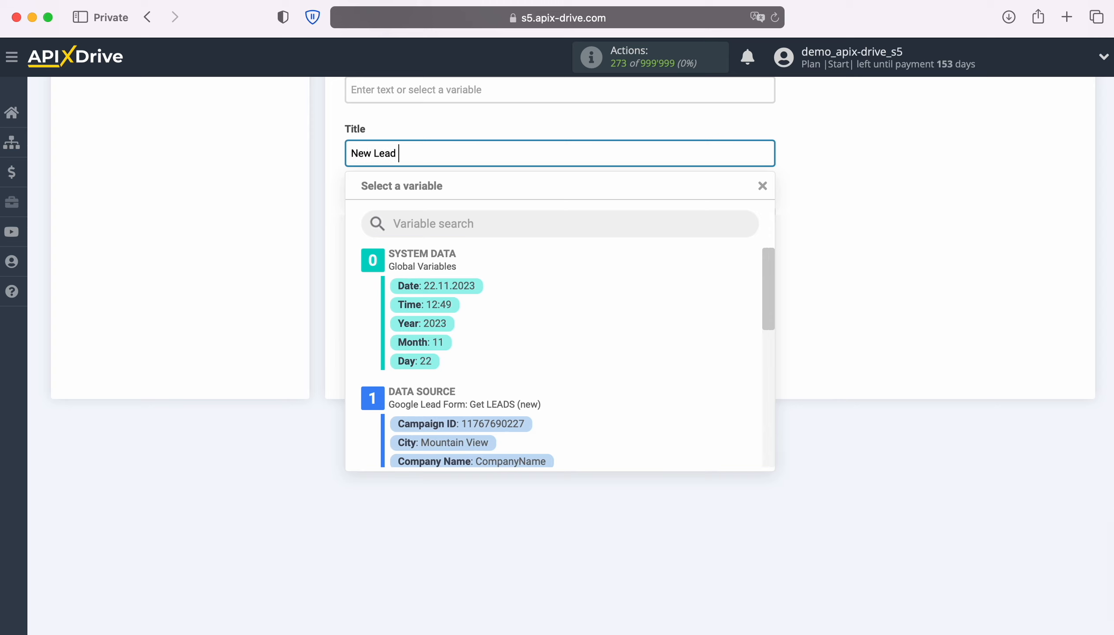
text( from Google Lead Form)
scroll(660, 404, down, 1)
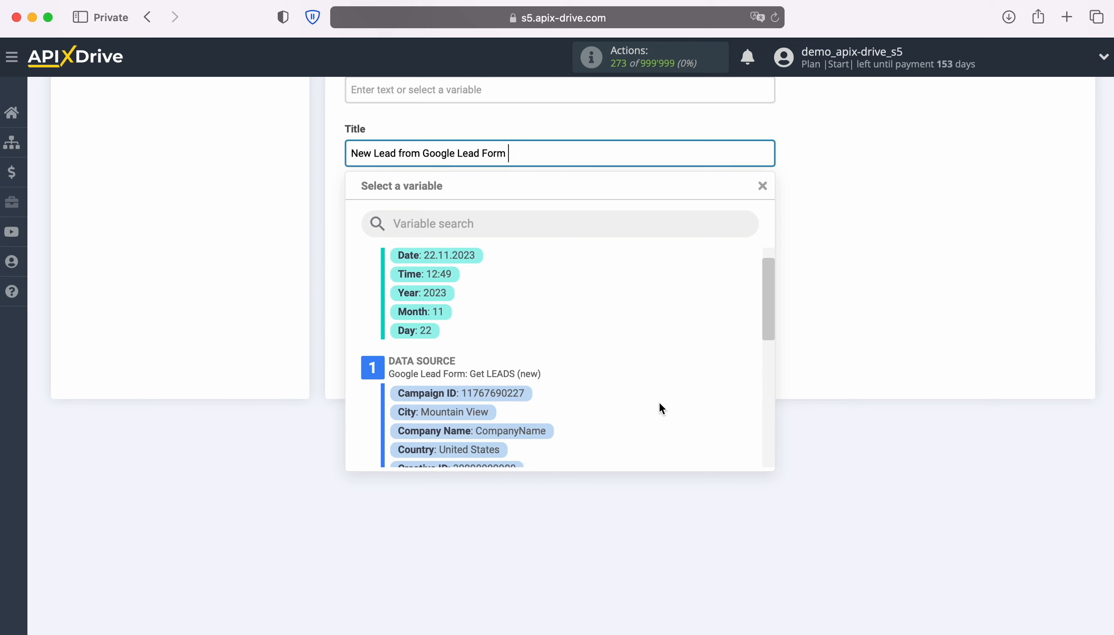
scroll(662, 408, down, 3)
click(471, 383)
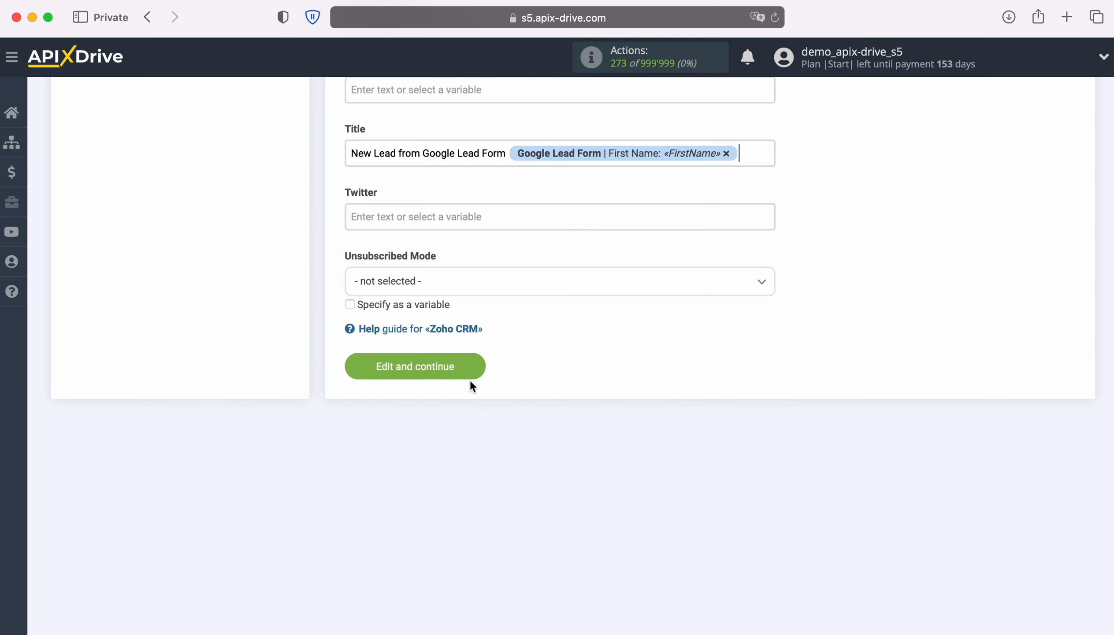
click(752, 155)
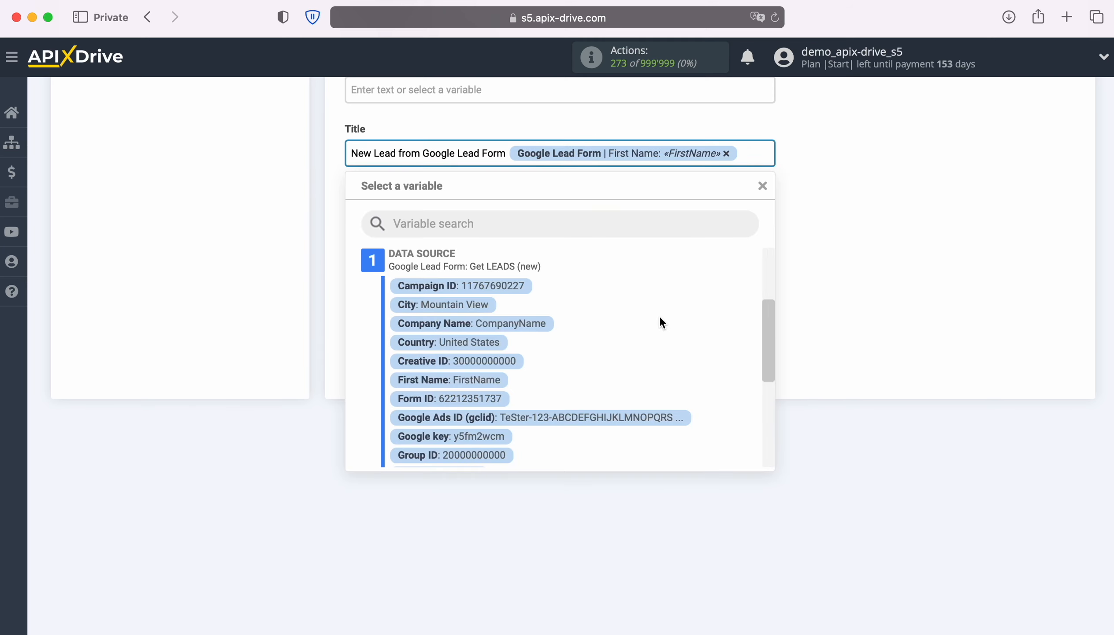
scroll(661, 317, down, 2)
scroll(658, 315, down, 2)
click(481, 394)
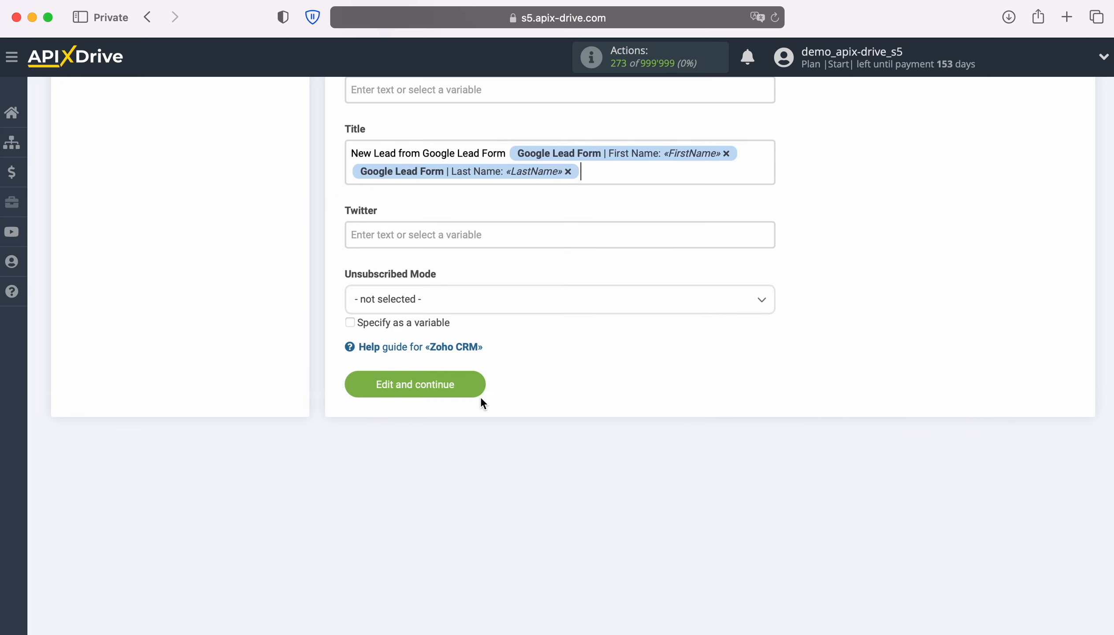
click(481, 395)
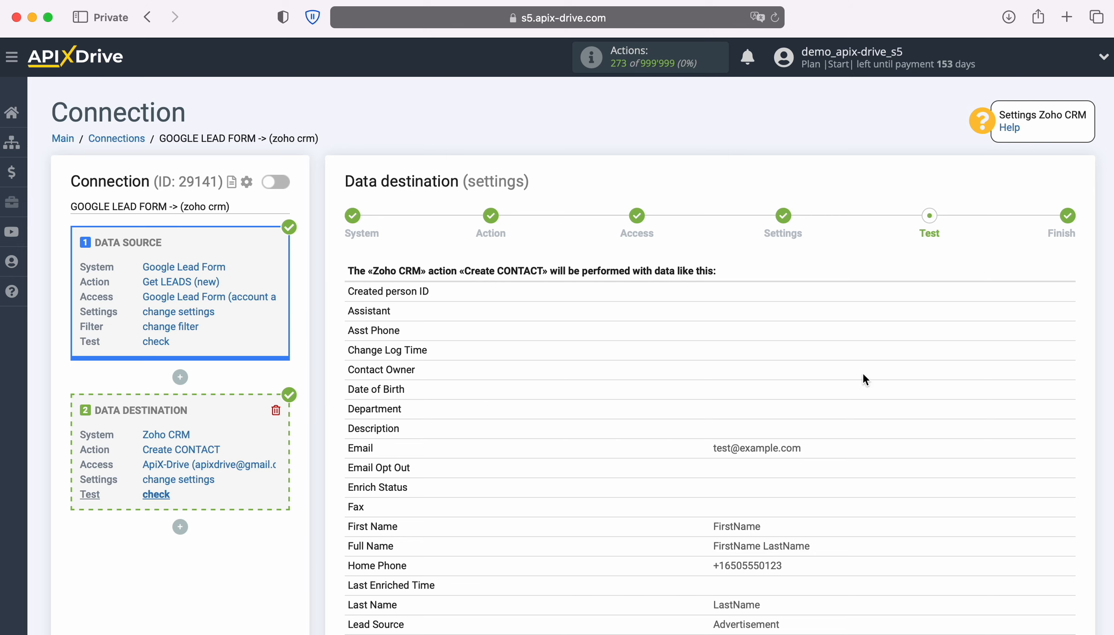
- Send the mapped test contact to Zoho CRM and reload the Zoho CRM contacts list
scroll(1023, 378, down, 10)
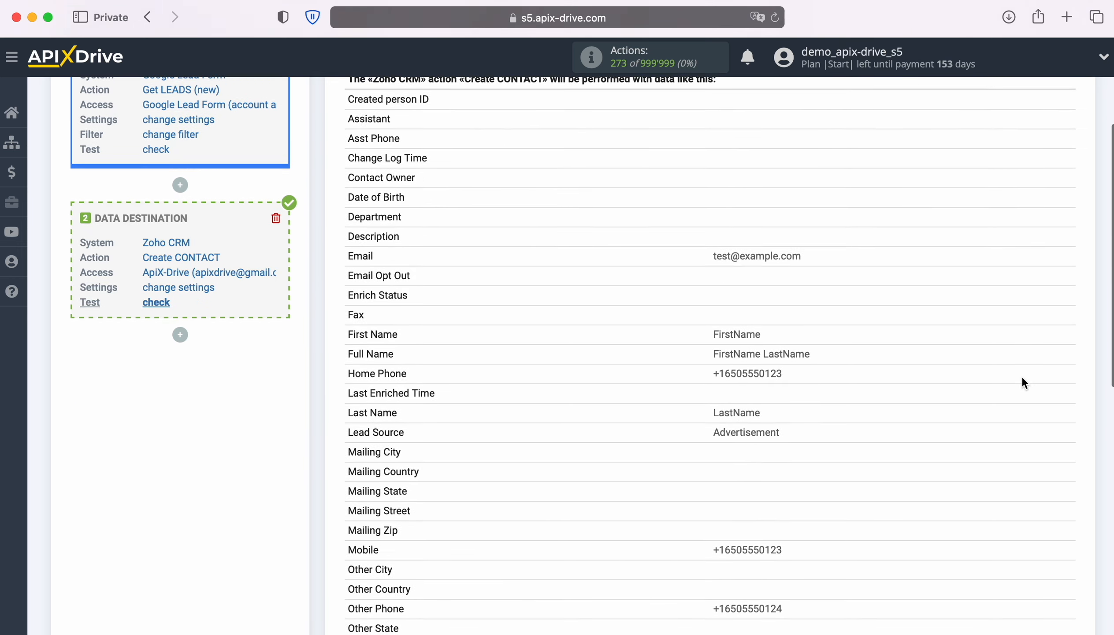
scroll(1022, 378, down, 7)
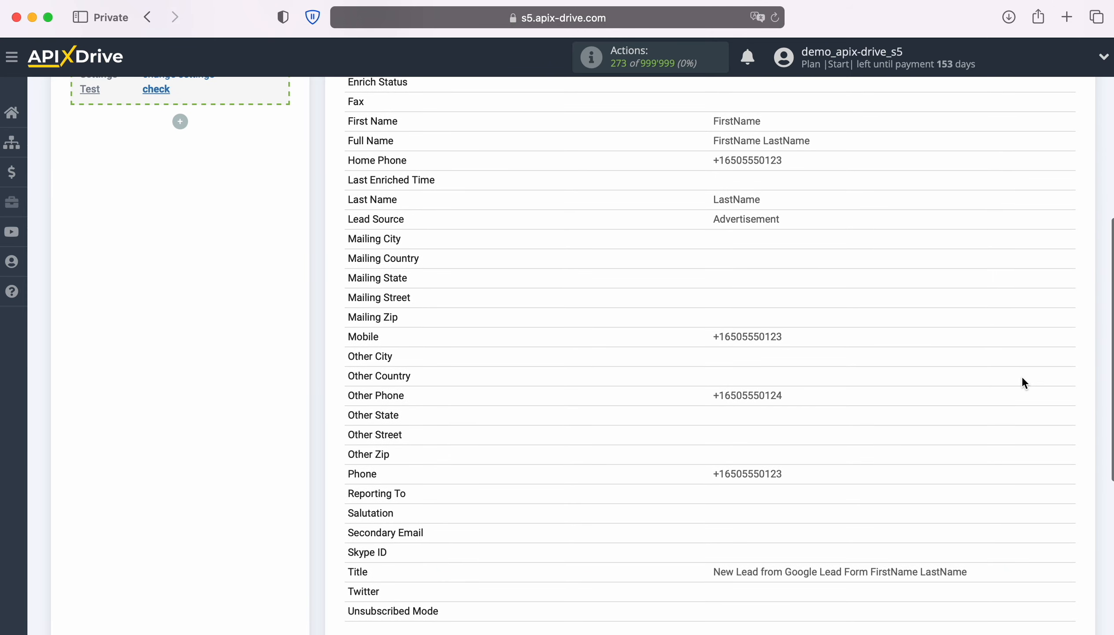
scroll(1023, 382, down, 1)
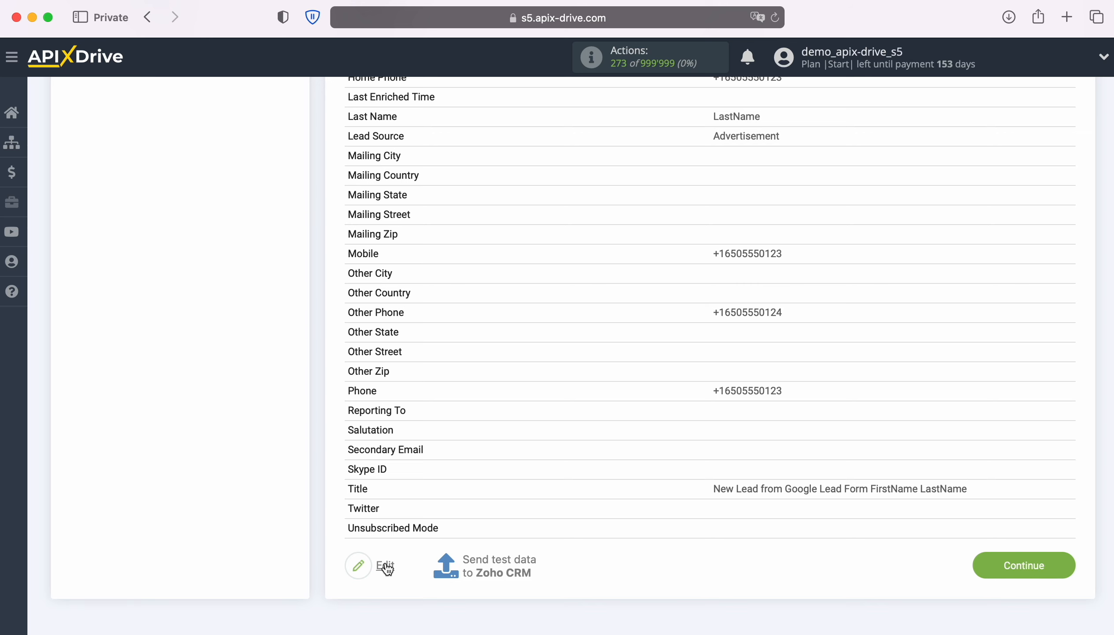
click(501, 558)
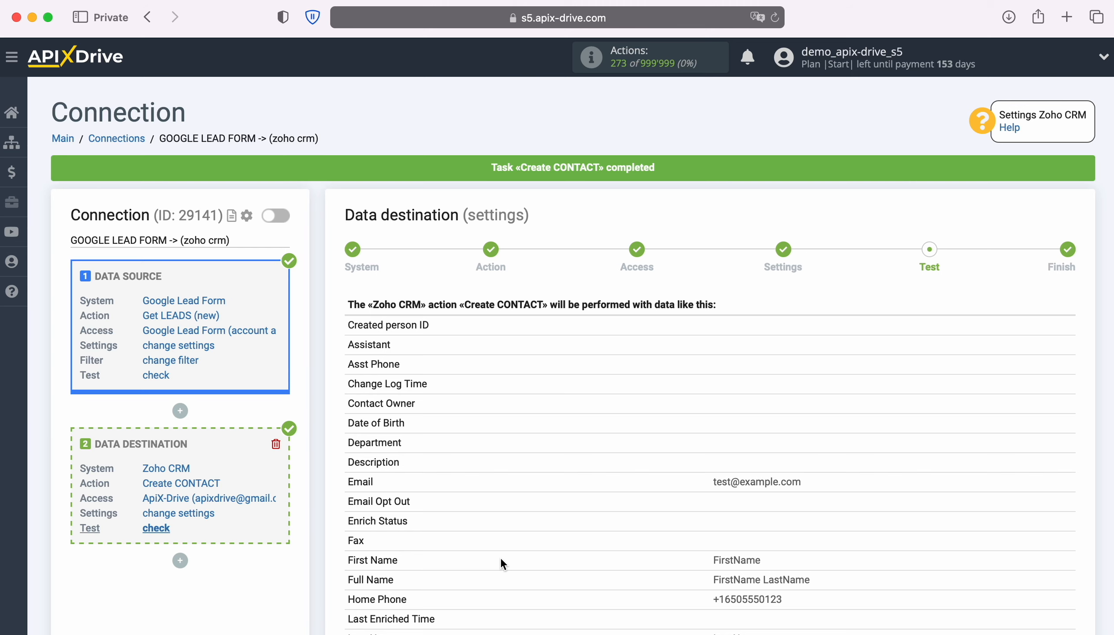
key(ctrl+Tab)
click(779, 18)
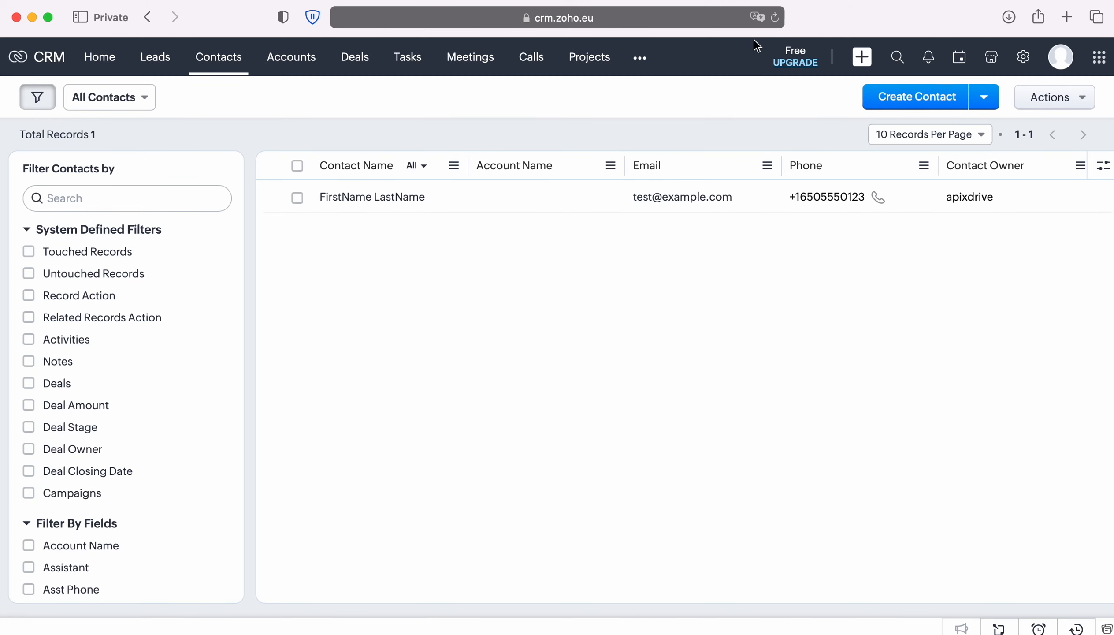
- Open the FirstName LastName contact record and review its mapped fields, including Title
click(373, 199)
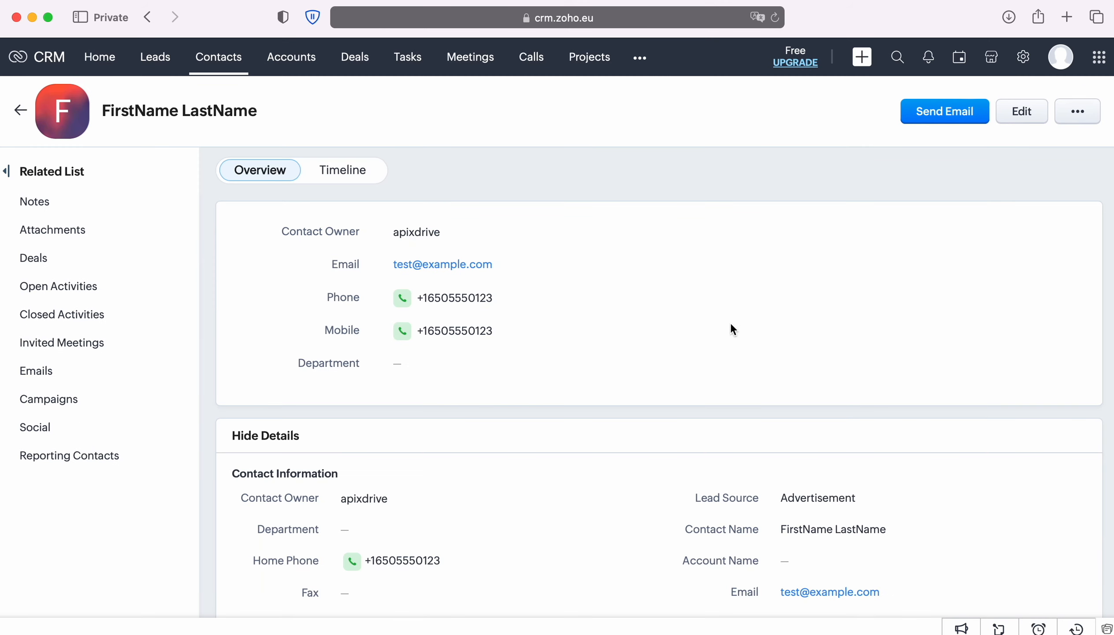
scroll(979, 319, down, 5)
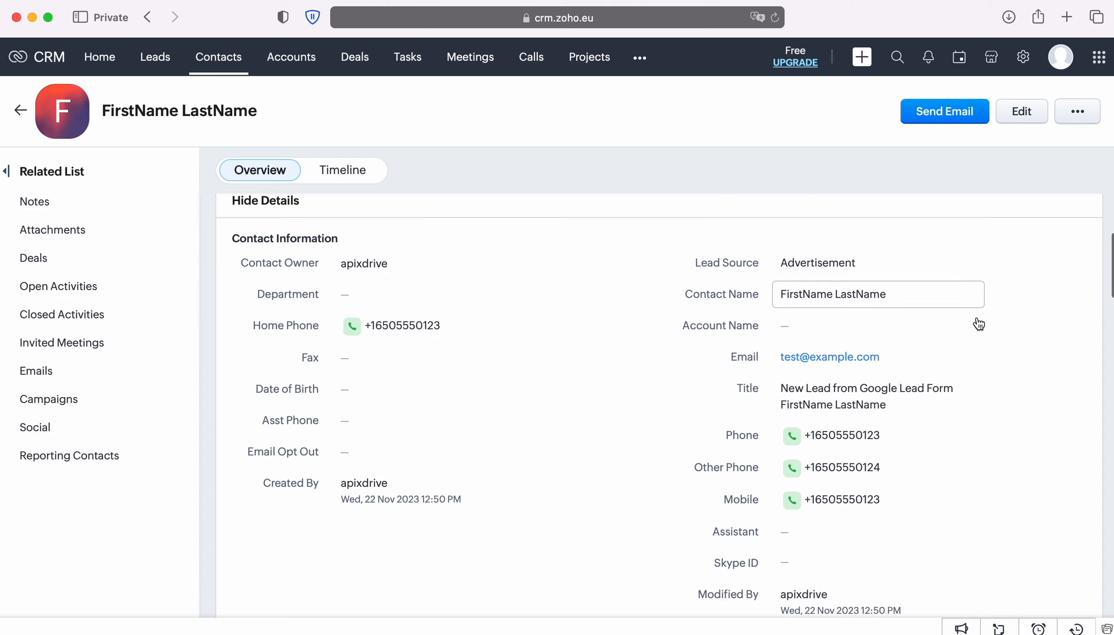
scroll(978, 324, down, 7)
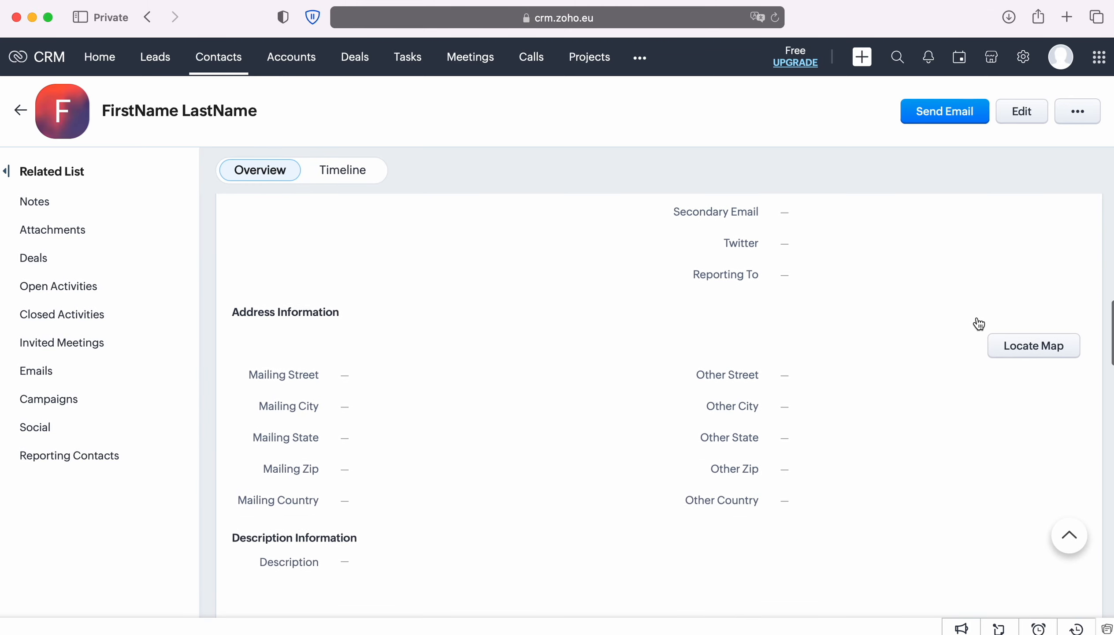
scroll(971, 287, up, 11)
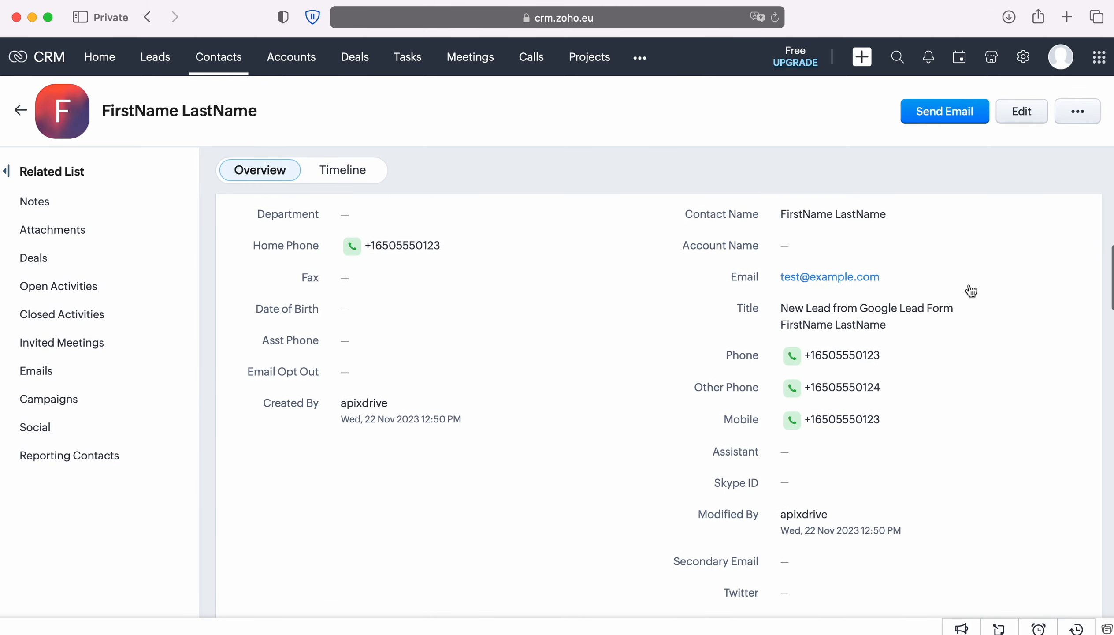
scroll(971, 291, up, 2)
scroll(971, 290, up, 3)
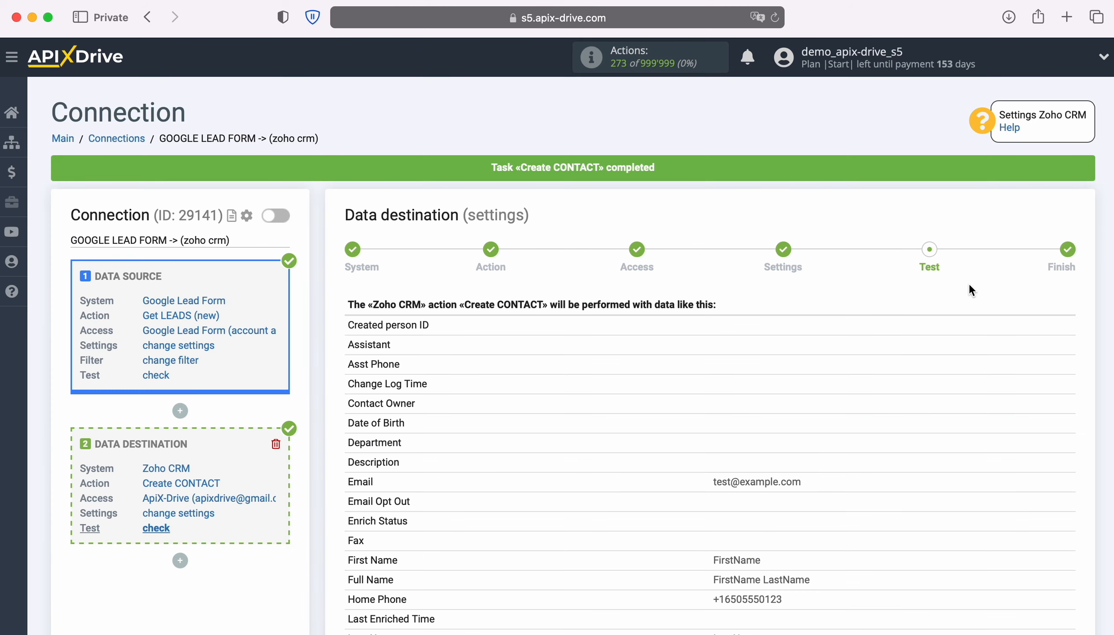
- Accept the Zoho CRM test result and enable auto-update for GOOGLE LEAD FORM -> (zoho crm)
scroll(968, 282, down, 4)
scroll(969, 283, down, 7)
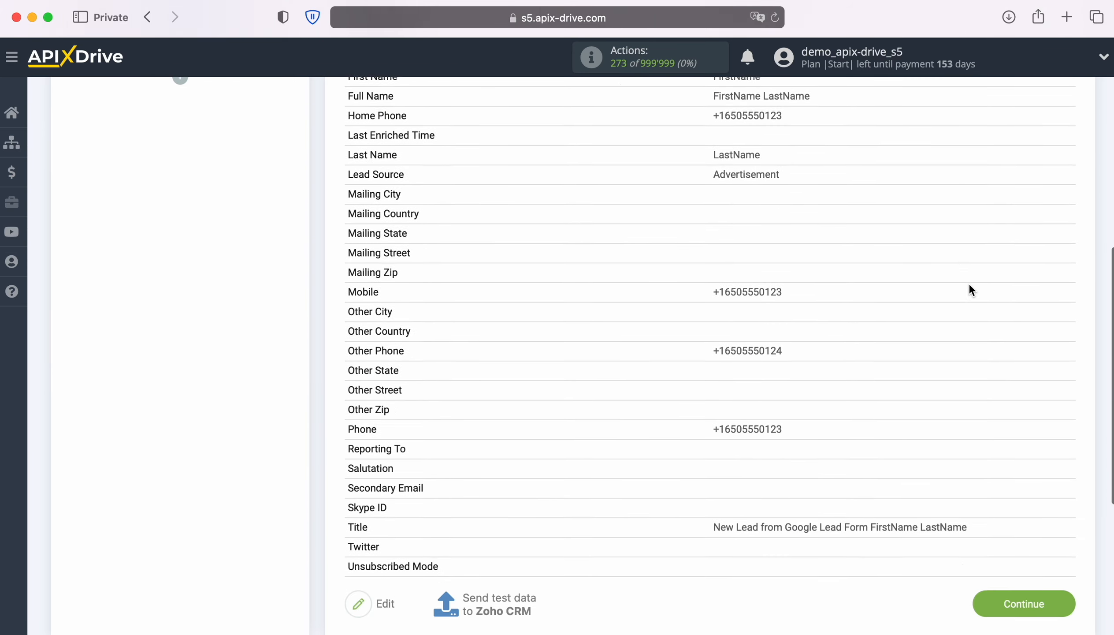
click(1061, 575)
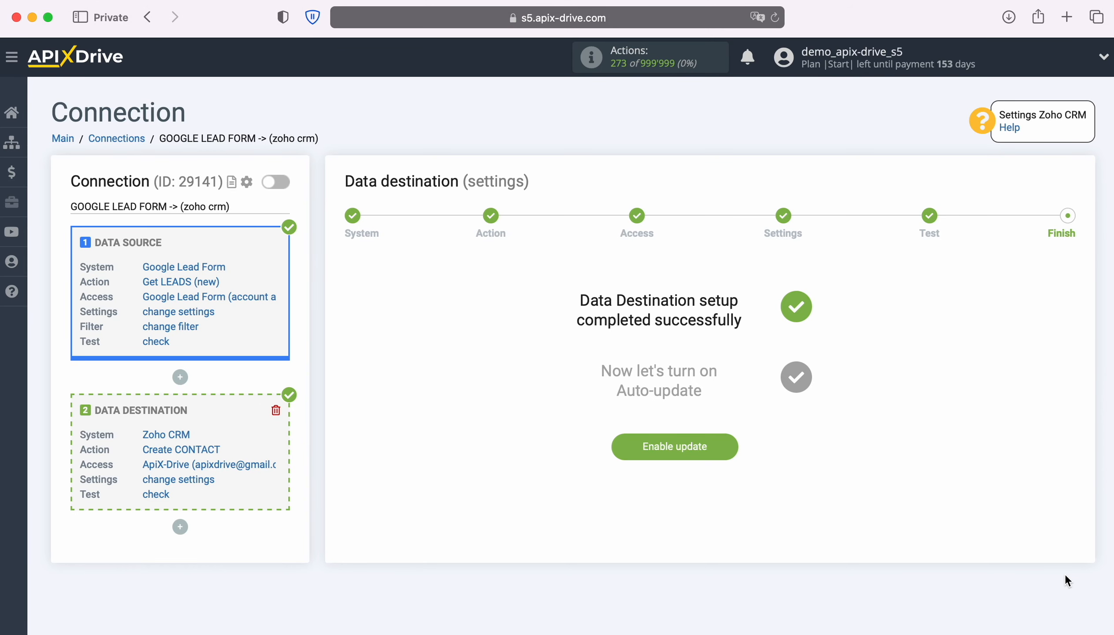
click(727, 439)
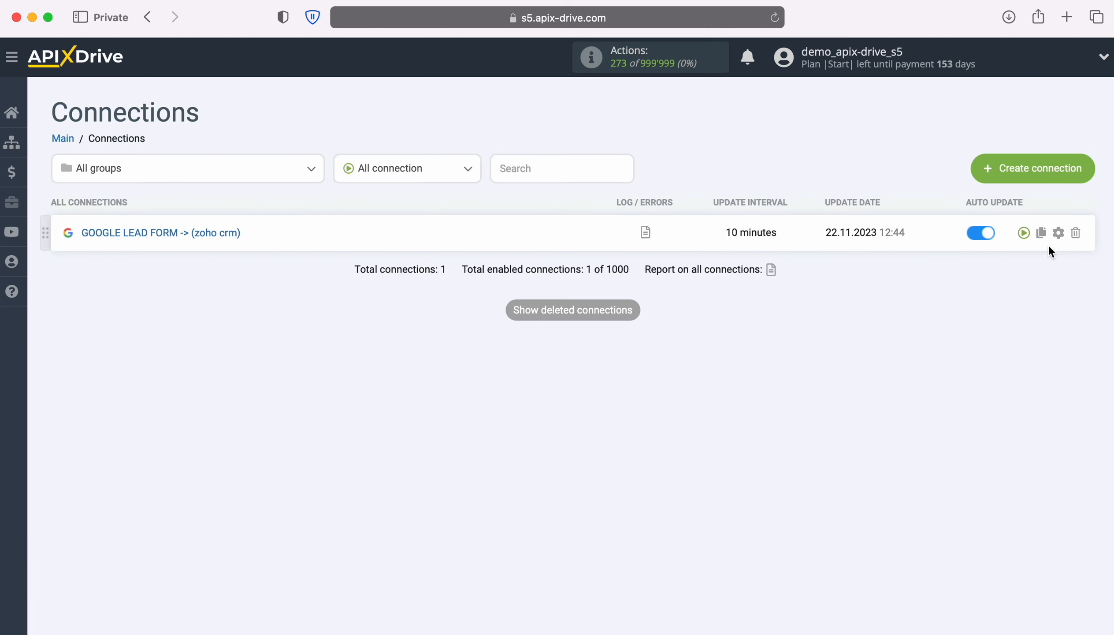
- Set the connection's update interval to 5 minutes and save the settings
click(1058, 232)
click(692, 342)
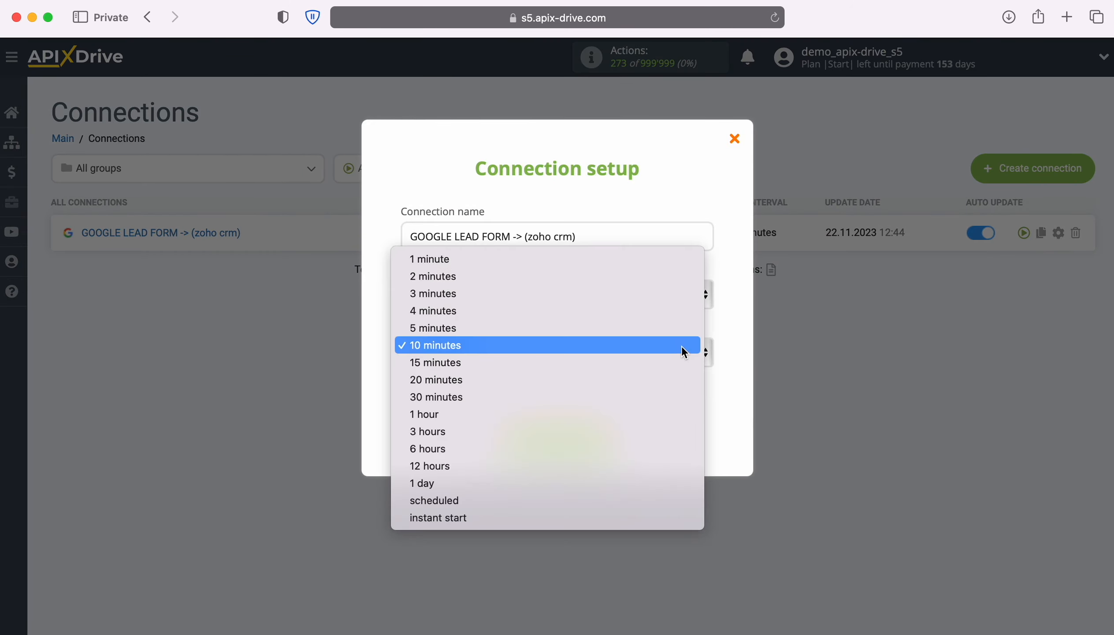
click(667, 326)
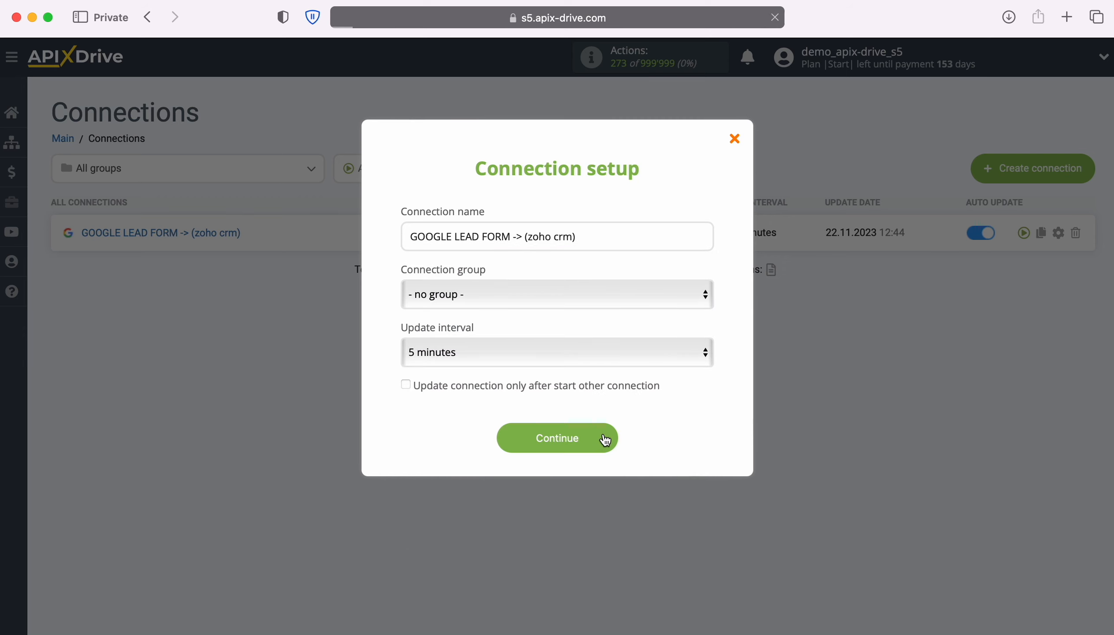
click(607, 436)
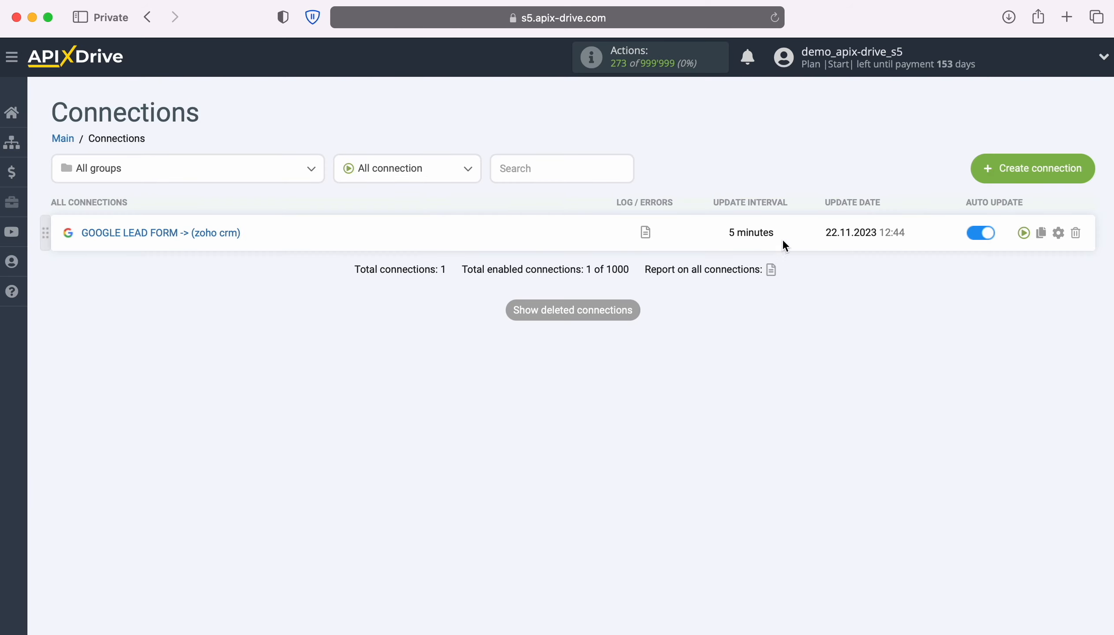